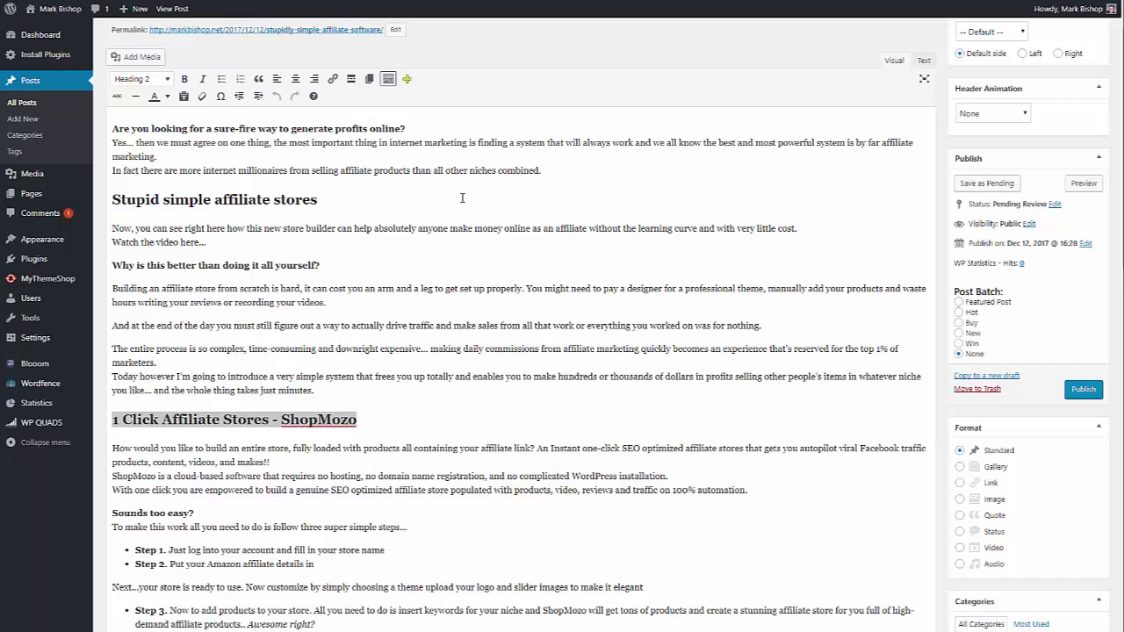
Step: Start a new empty paragraph at the end of the 'Stupid simple affiliate stores' heading
left_click(320, 201)
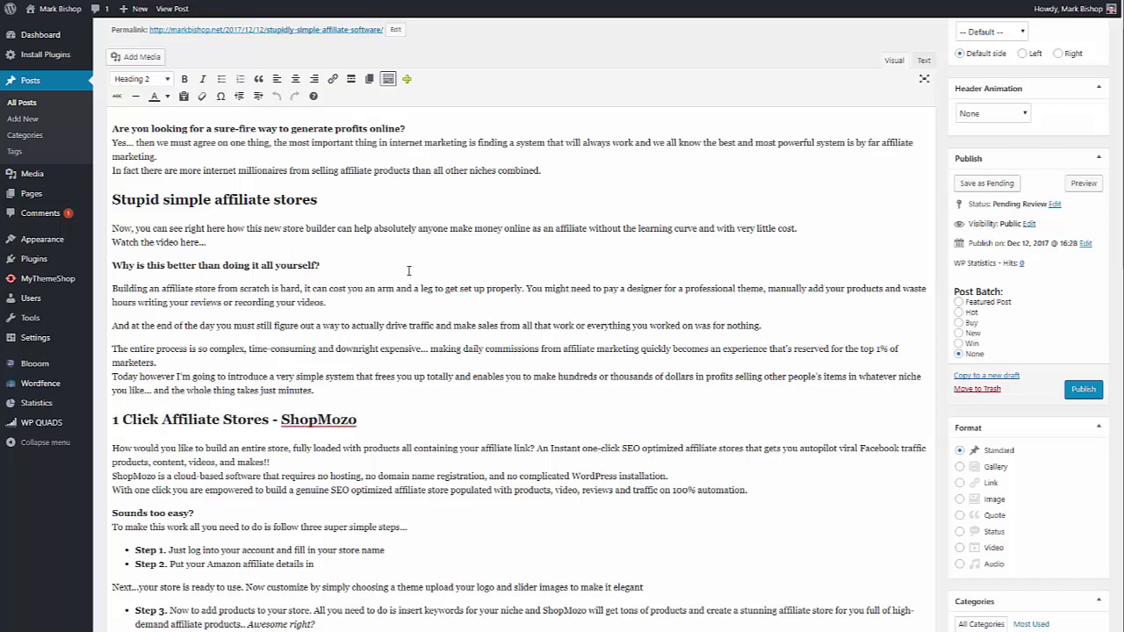
key("Return")
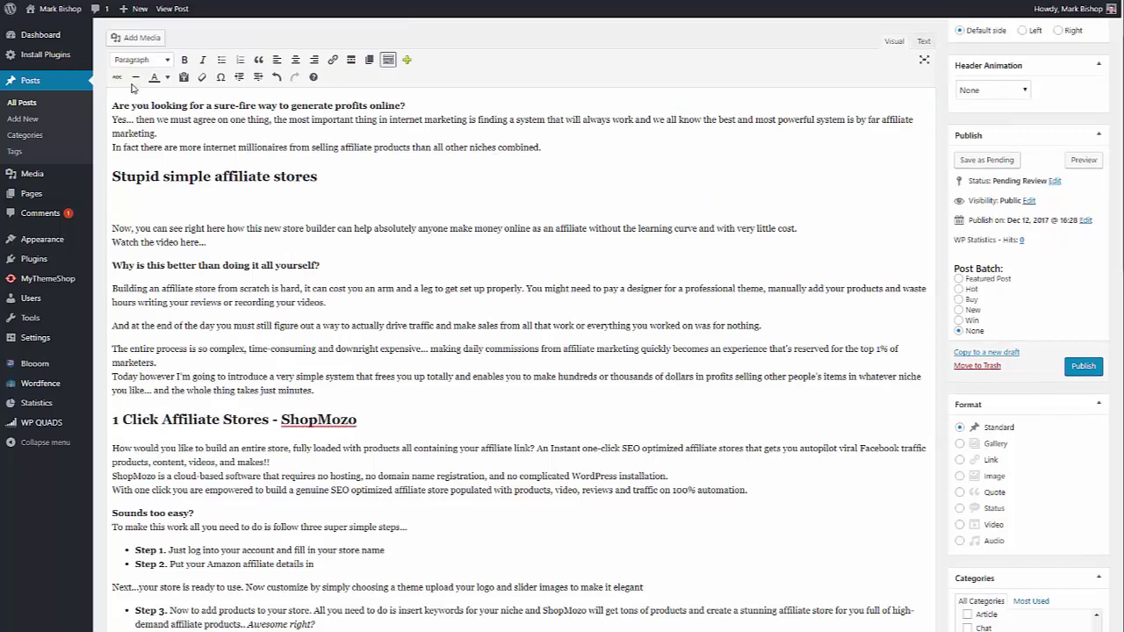
Step: Upload the 2017-12-12_16-12-30 banner image from the Buzz folder to the media library
left_click(130, 39)
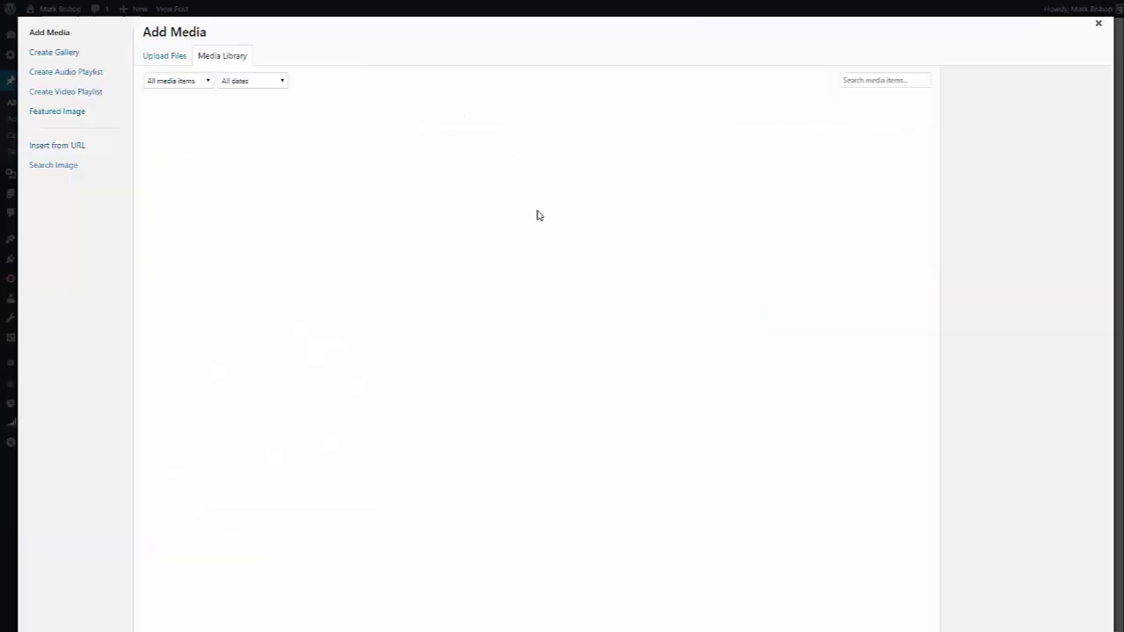
left_click(154, 58)
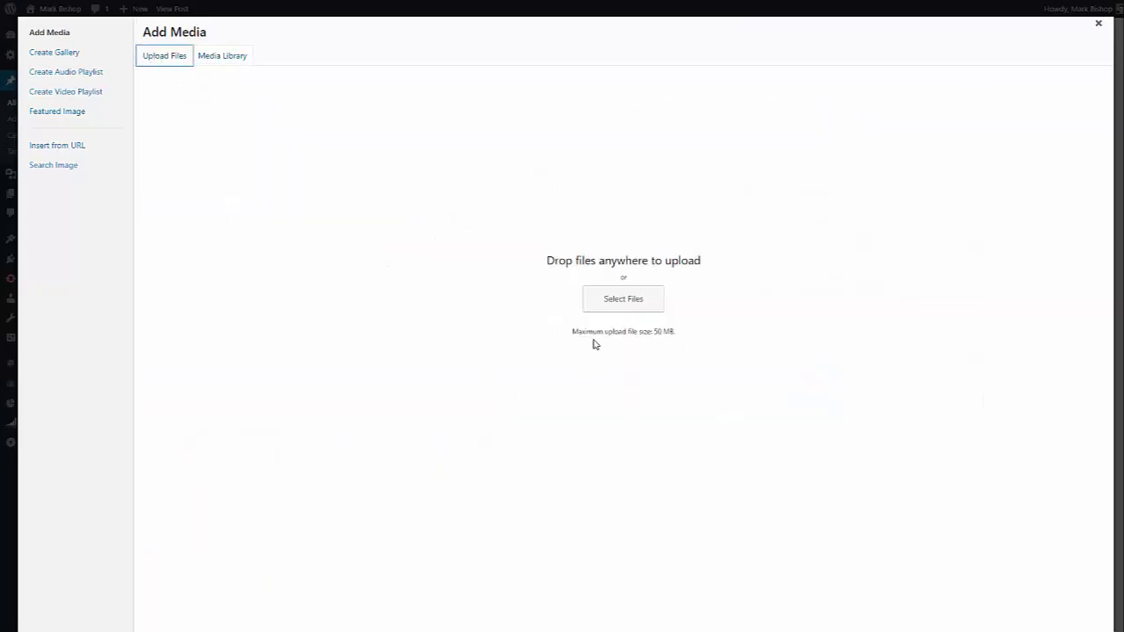
left_click(620, 298)
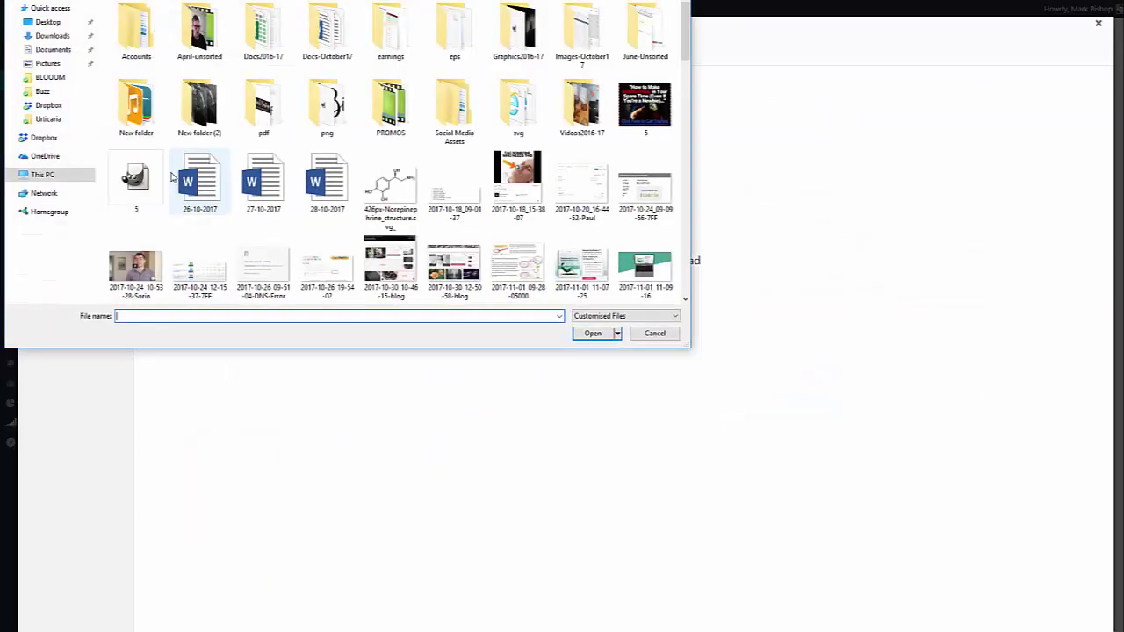
left_click(44, 79)
left_click(42, 90)
scroll(609, 181, "down", 10)
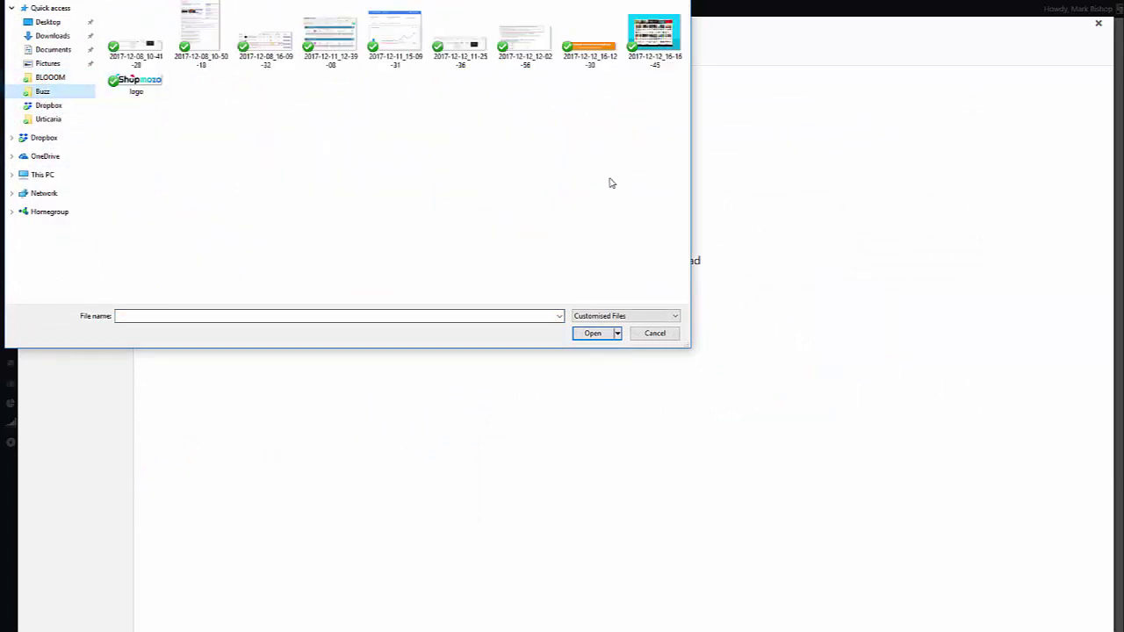
left_click(589, 35)
left_click(595, 334)
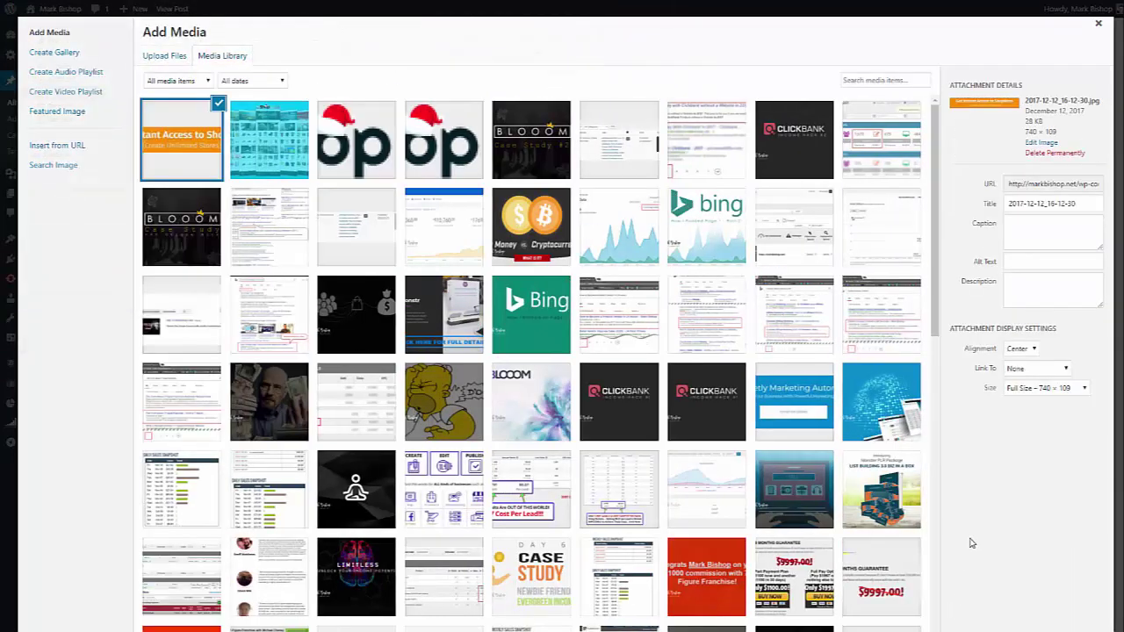
Step: Paste the heading text as the banner's alt text and insert it into the post
left_click(1015, 260)
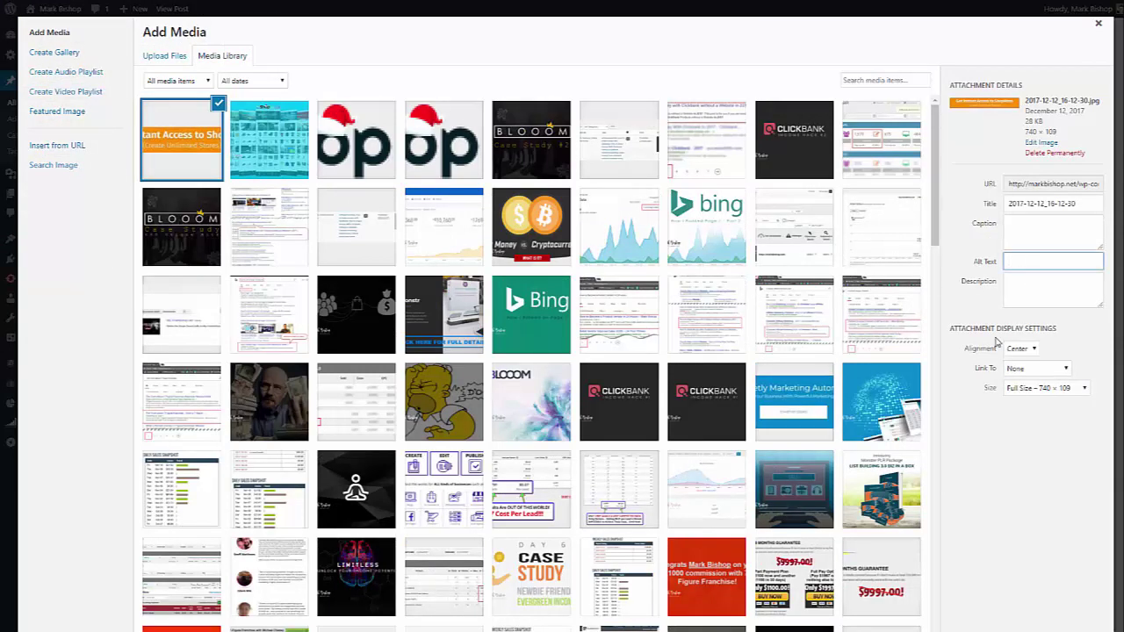
right_click(1026, 261)
left_click(1055, 332)
key("Return")
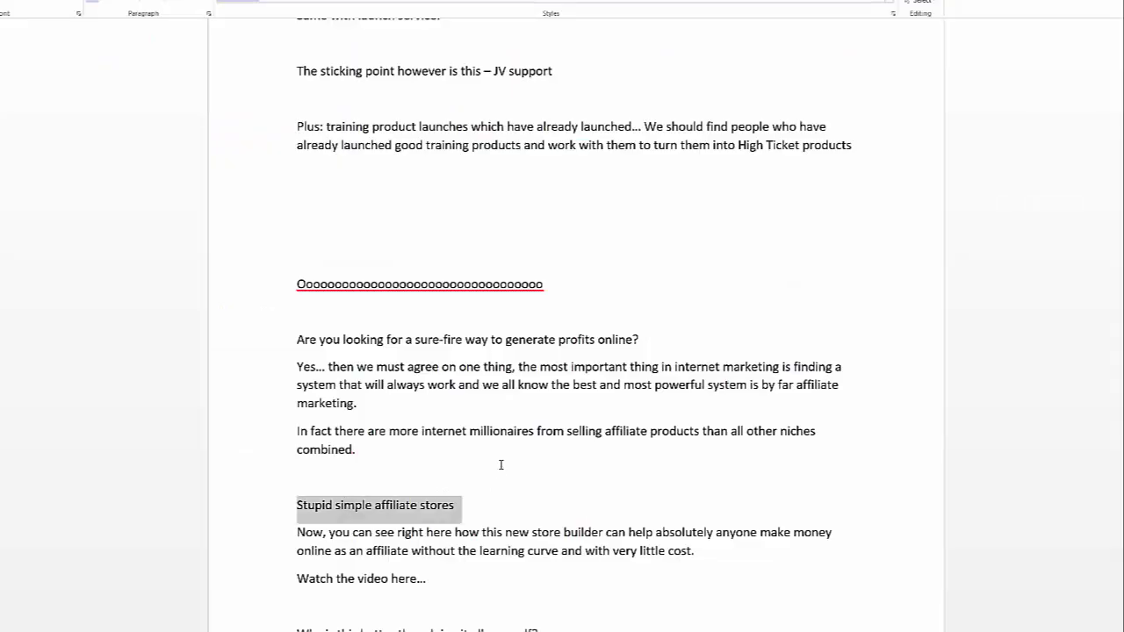
Step: Copy the jvz3.com affiliate link from the end of the Word document
scroll(501, 465, "down", 18)
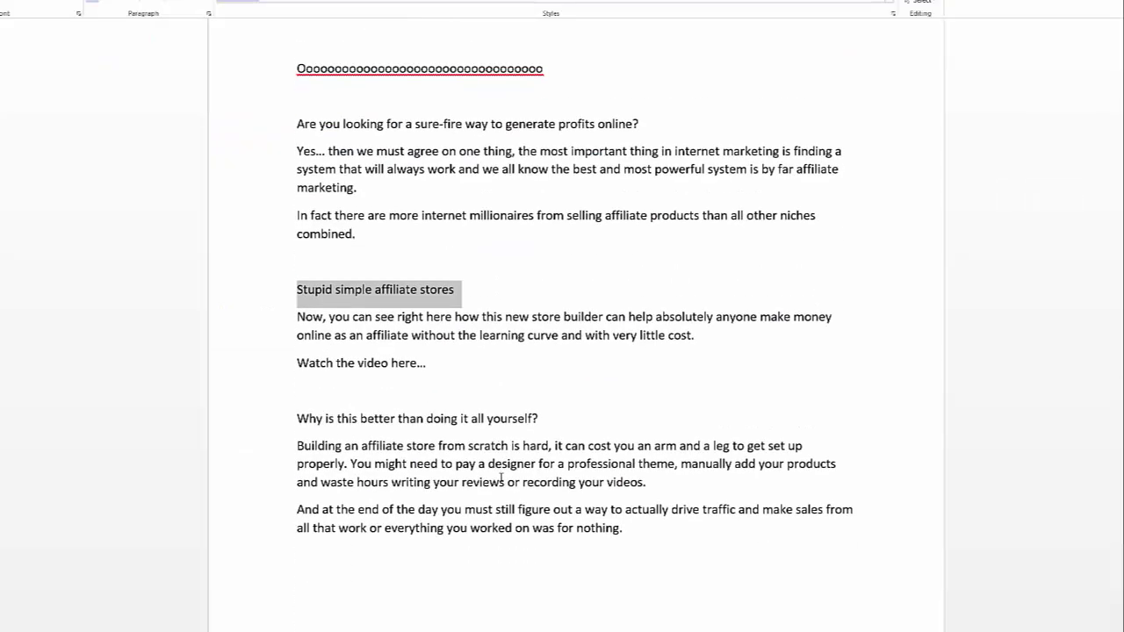
scroll(544, 485, "down", 10)
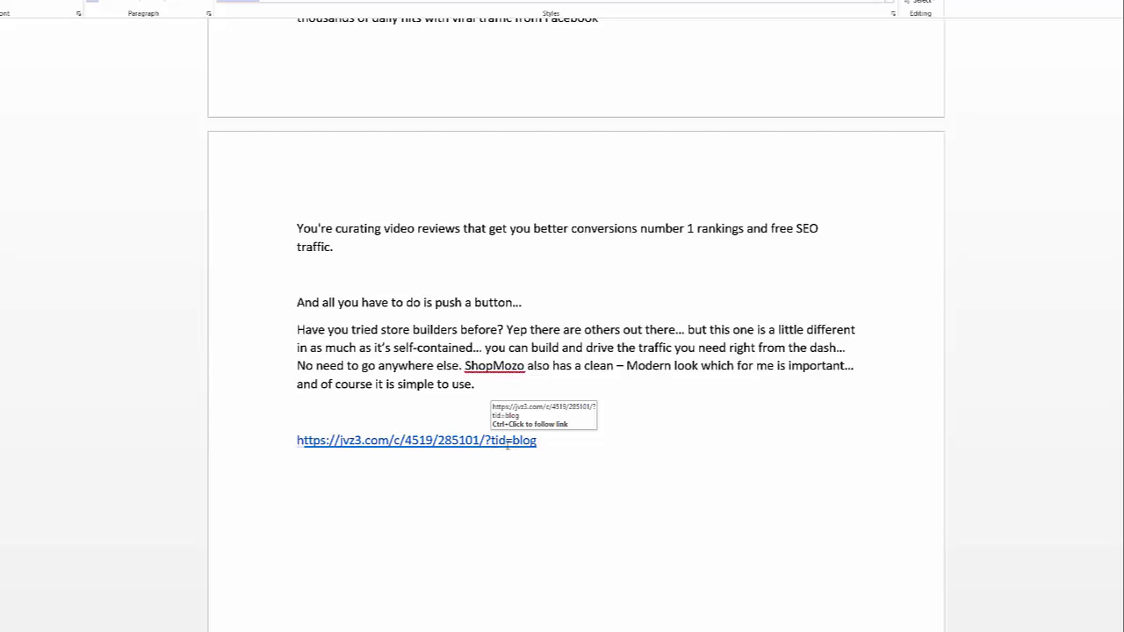
left_click_drag(540, 444, 295, 444)
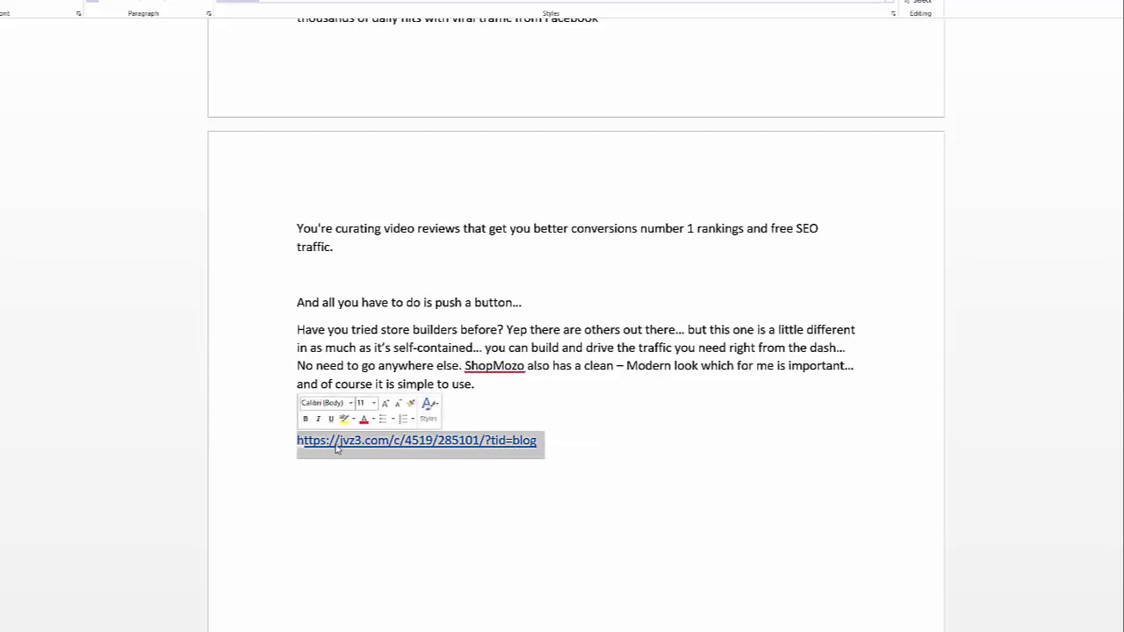
right_click(364, 449)
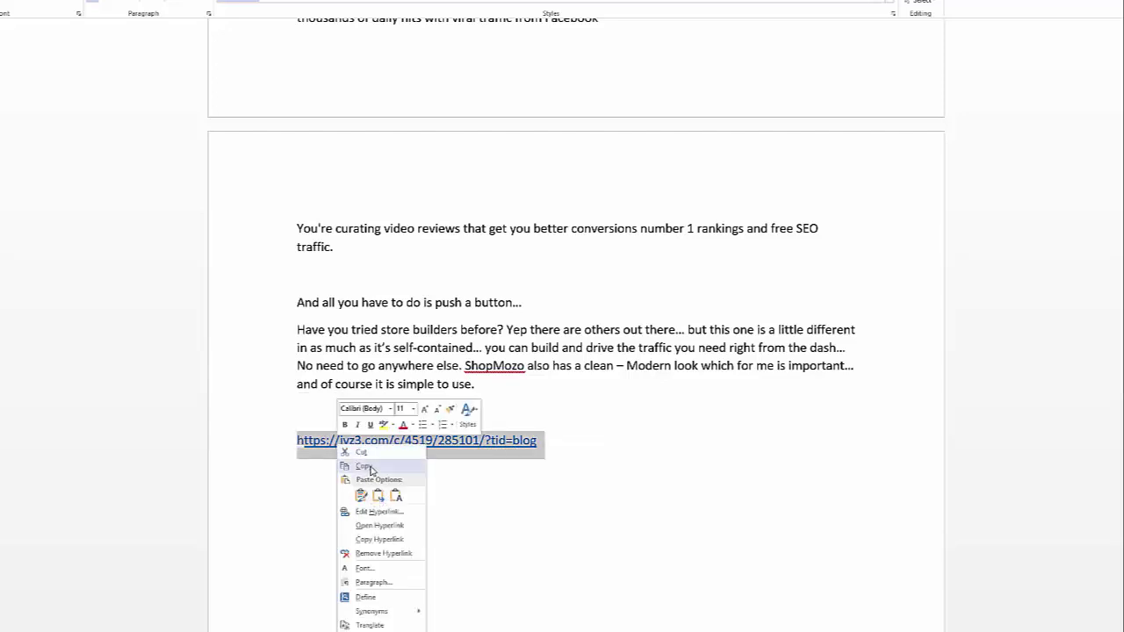
left_click(364, 467)
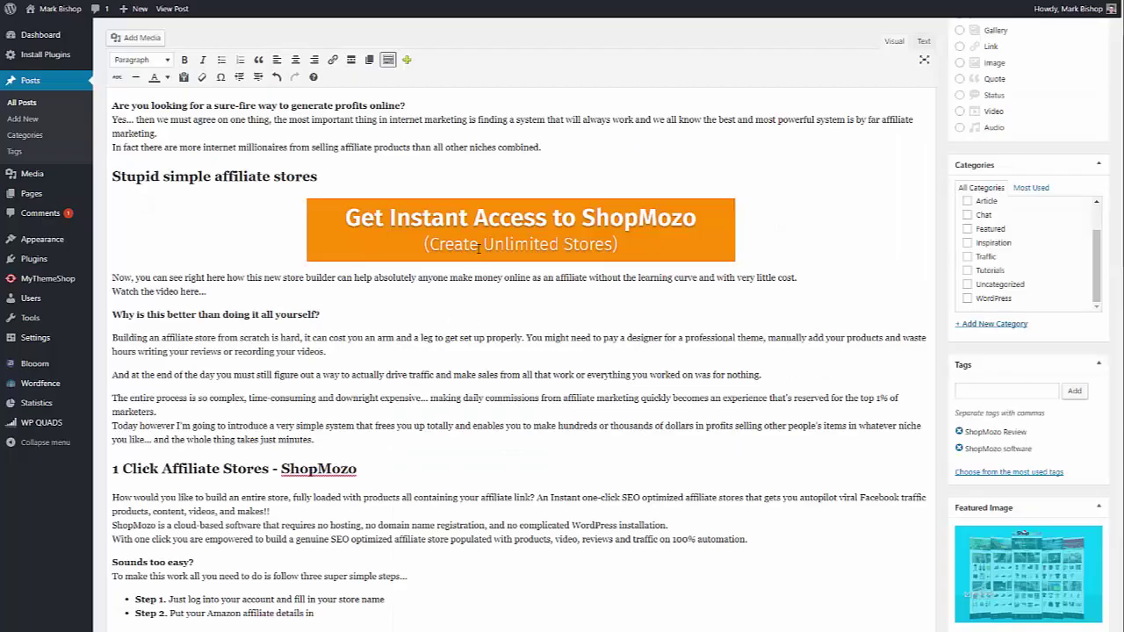
left_click(448, 236)
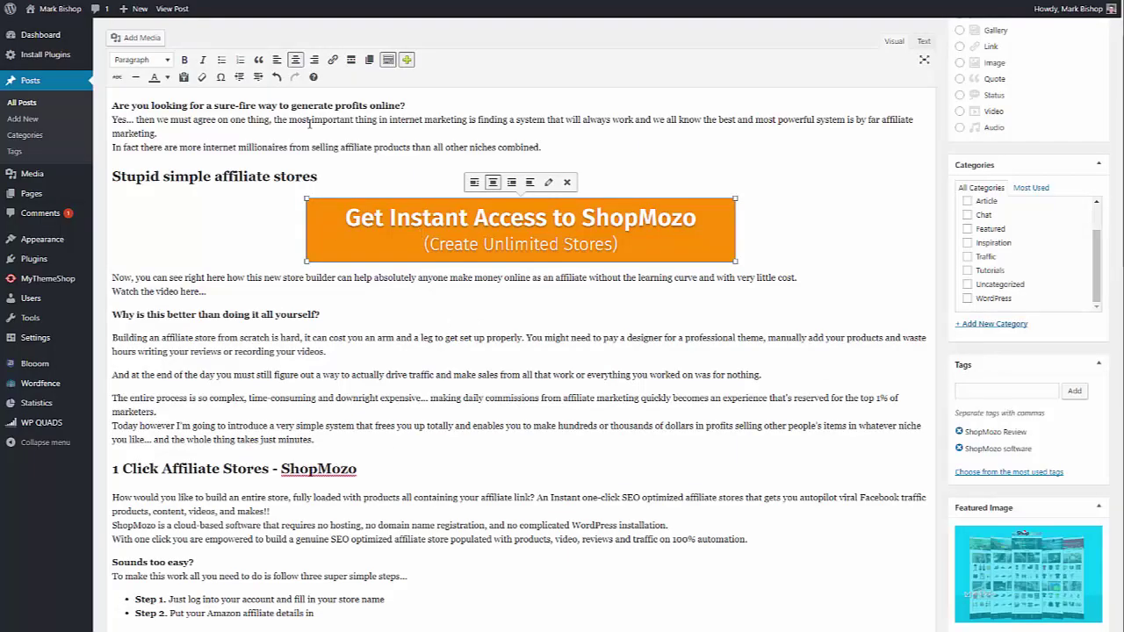
Step: Link the banner to the pasted jvz3.com affiliate URL, opening in a new tab
left_click(332, 59)
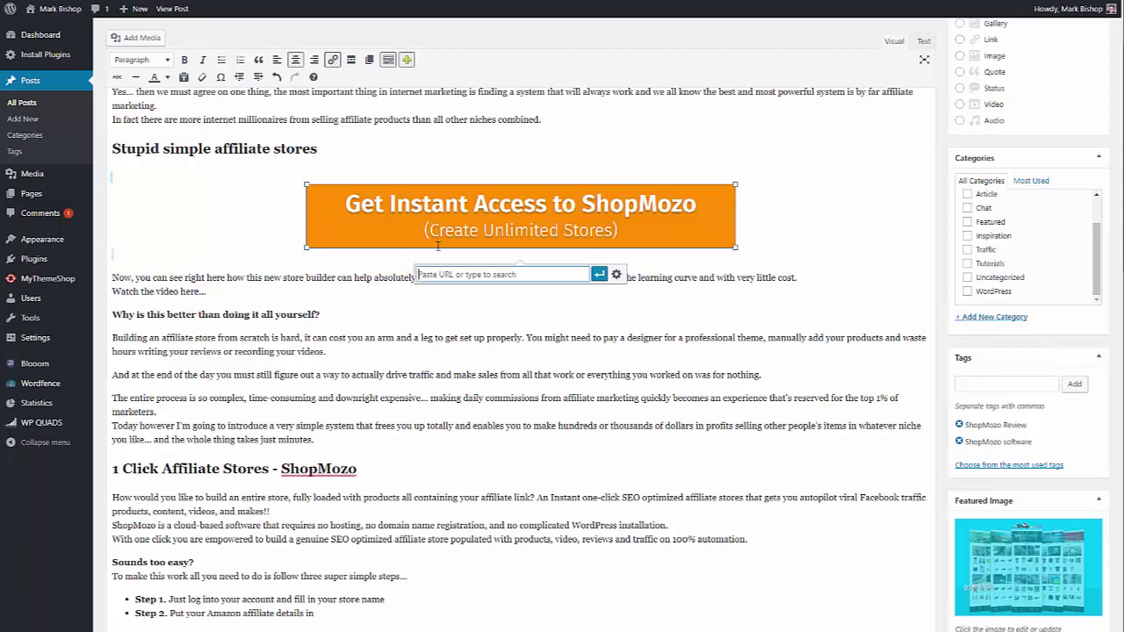
right_click(484, 275)
left_click(512, 340)
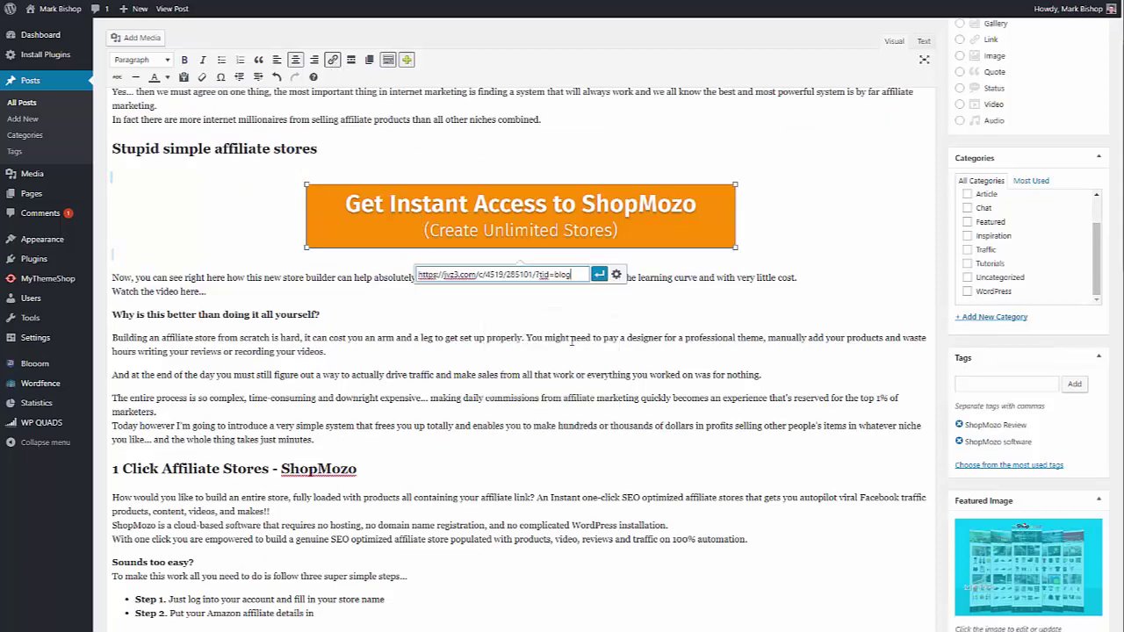
left_click(617, 275)
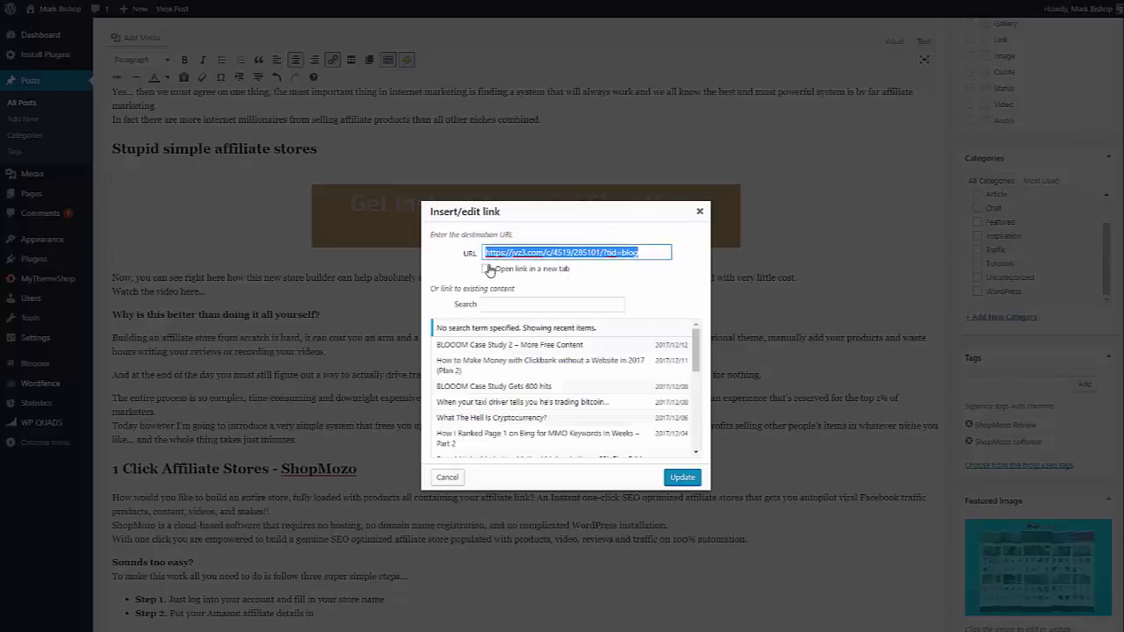
left_click(487, 269)
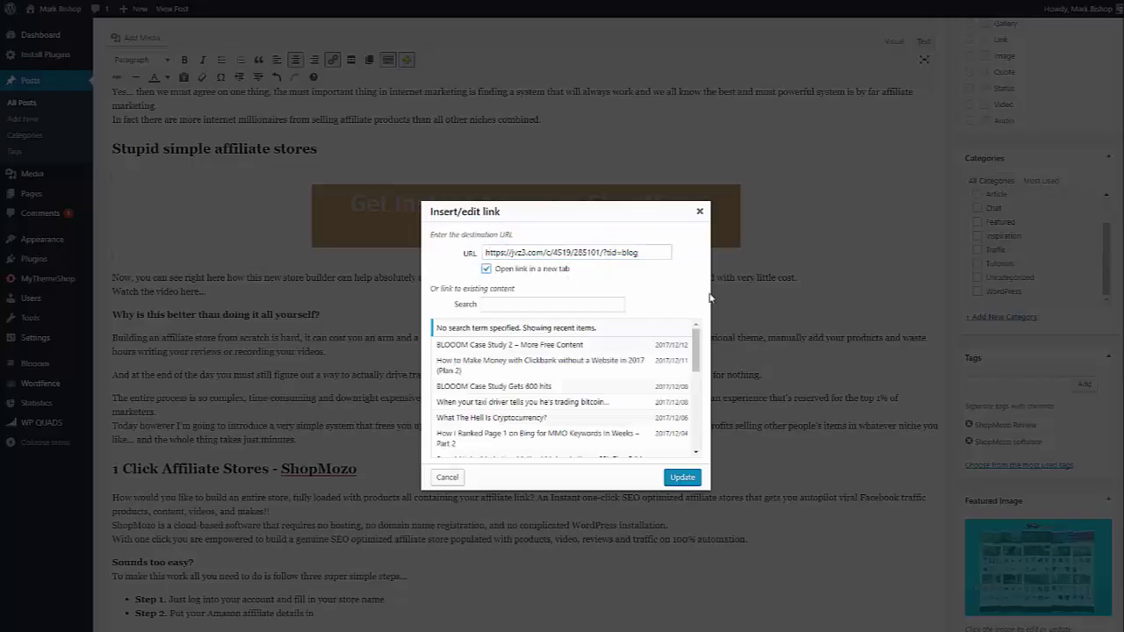
left_click(682, 479)
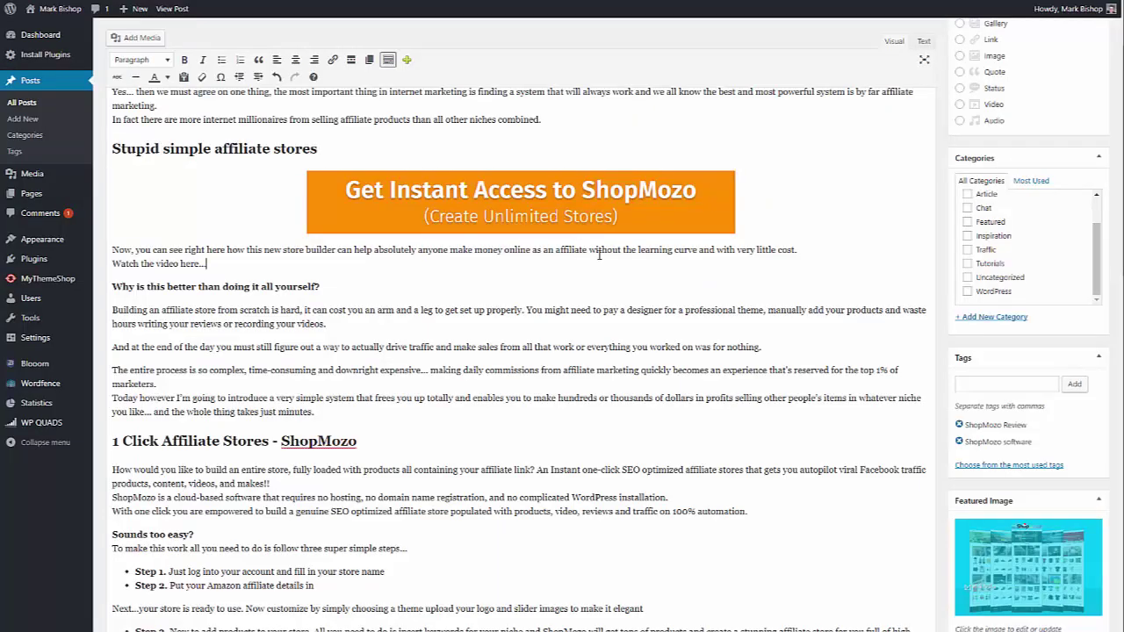
scroll(612, 278, "down", 2)
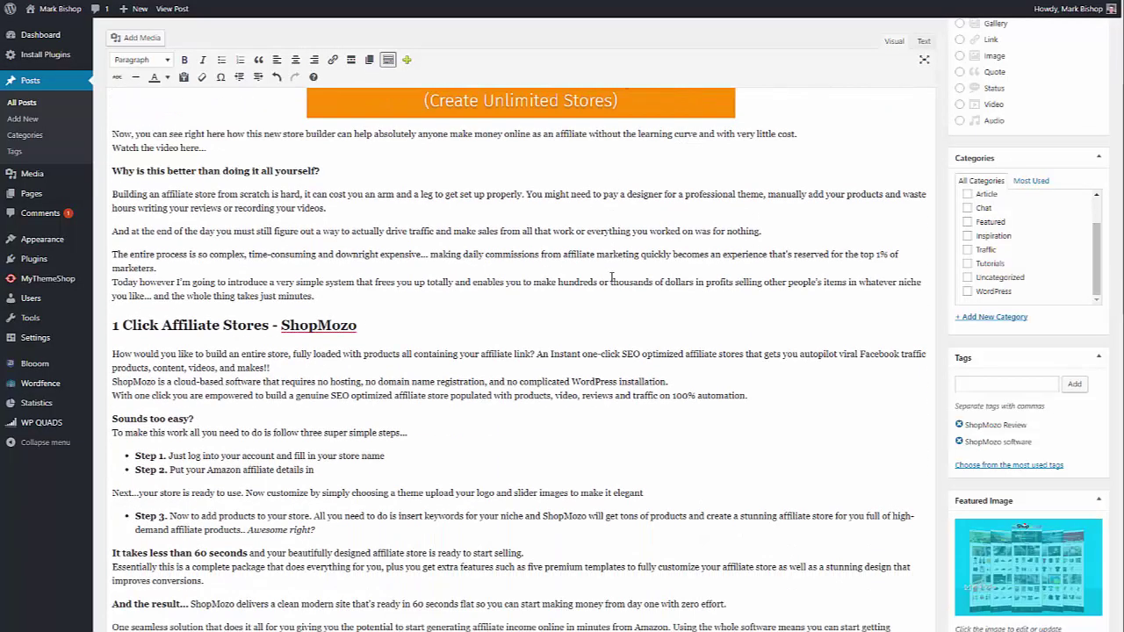
Step: Replace the 'As found on Youtube' line with a centred copy of the ShopMozo banner
scroll(612, 278, "down", 4)
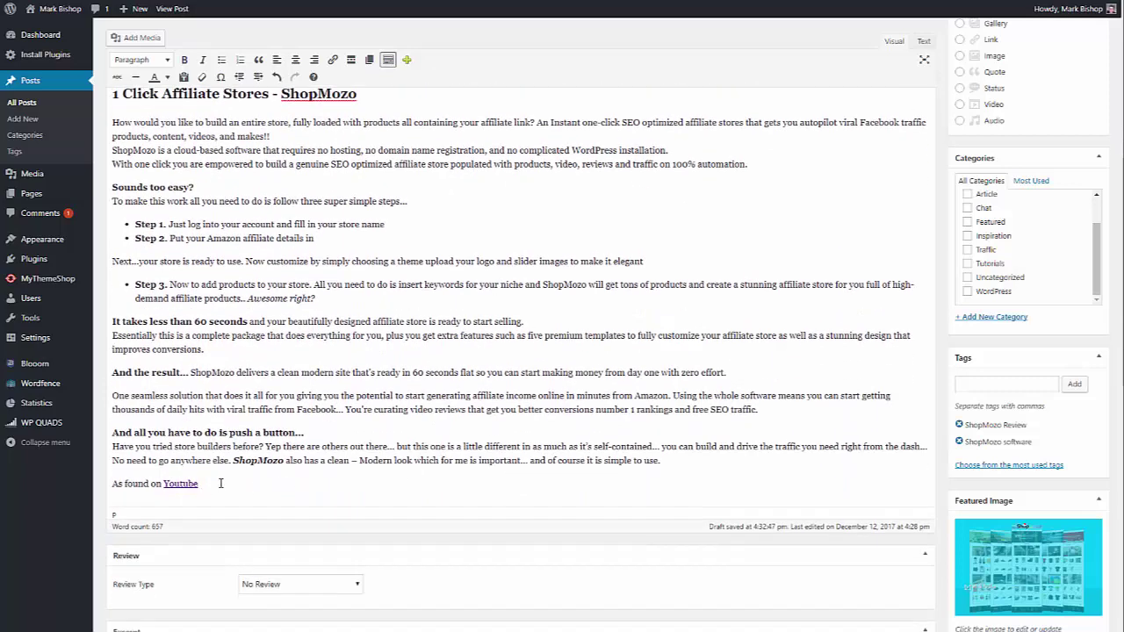
left_click(221, 483)
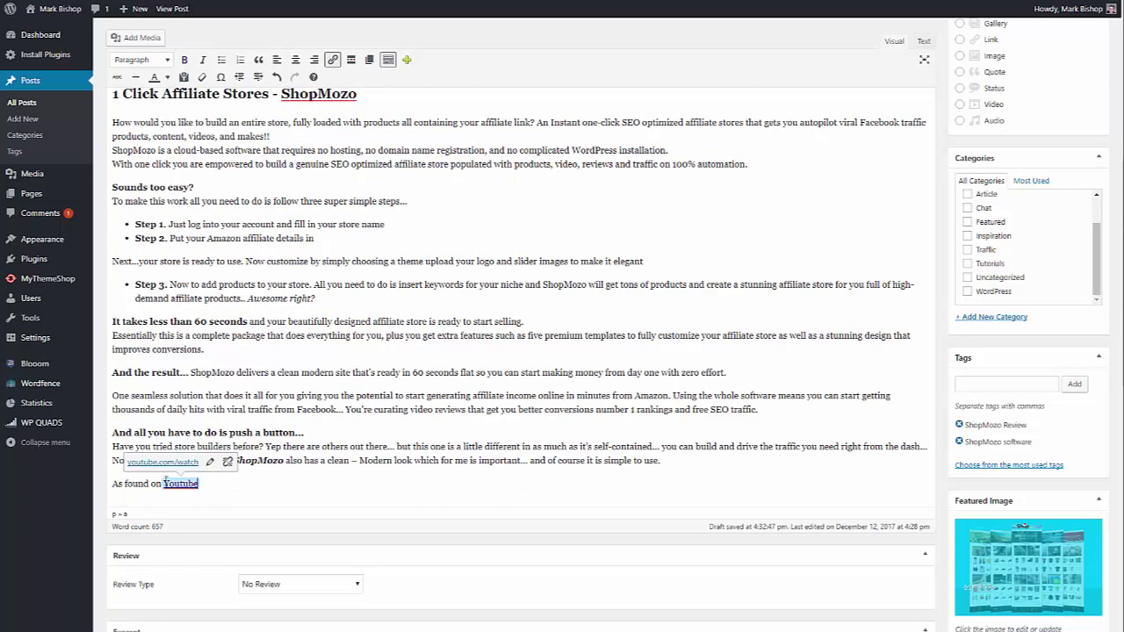
left_click_drag(199, 483, 115, 482)
key("BackSpace")
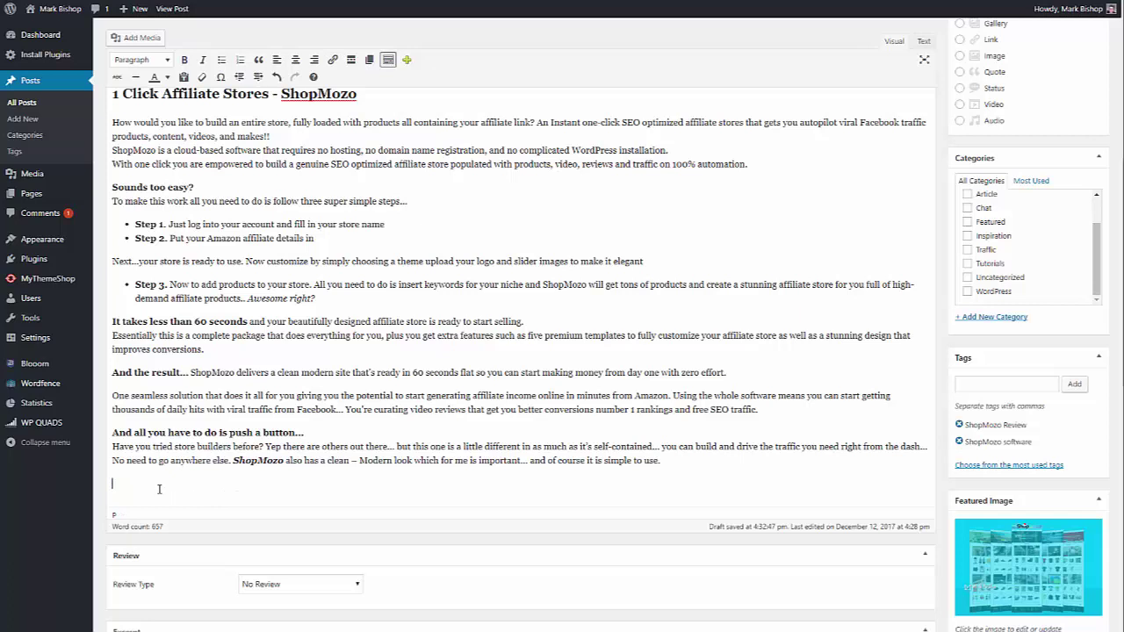
left_click(296, 58)
left_click(132, 42)
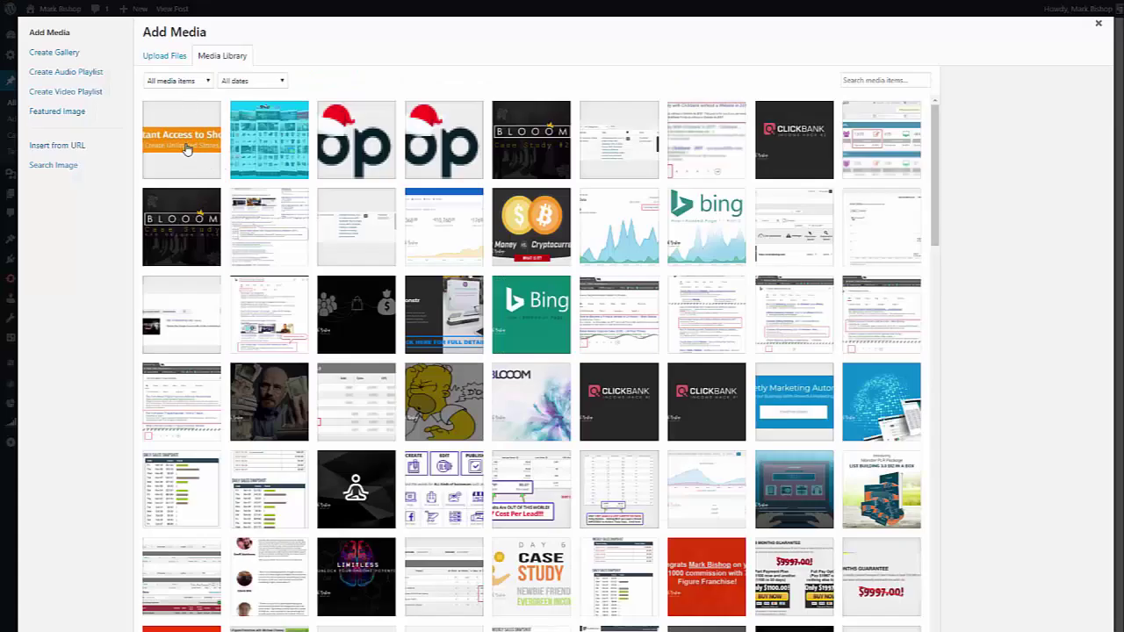
left_click(186, 148)
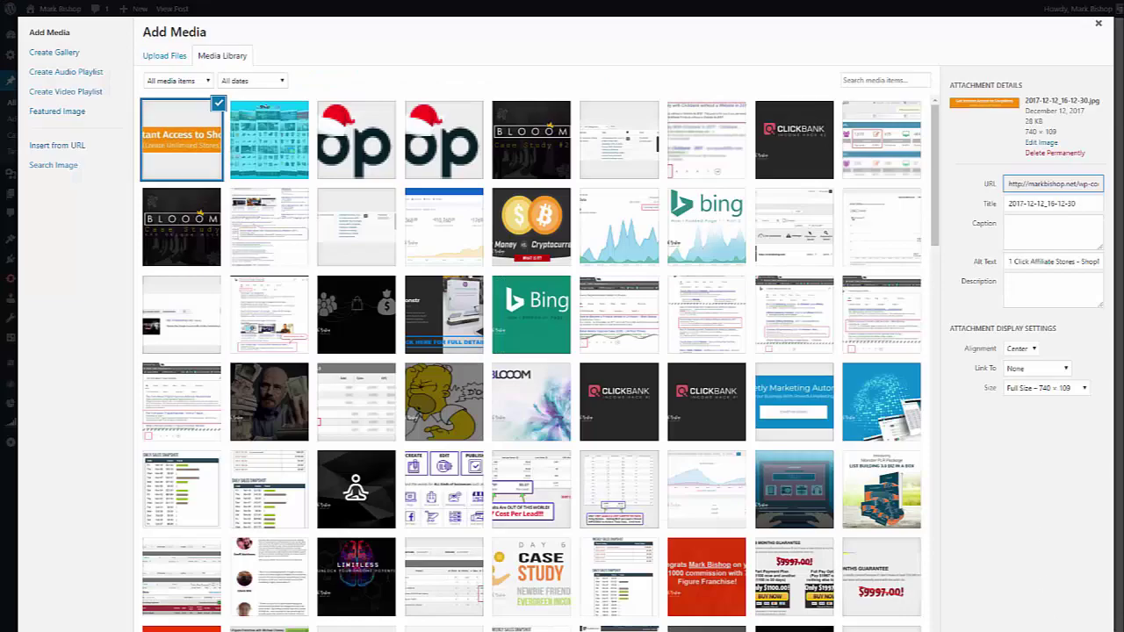
left_click(1068, 625)
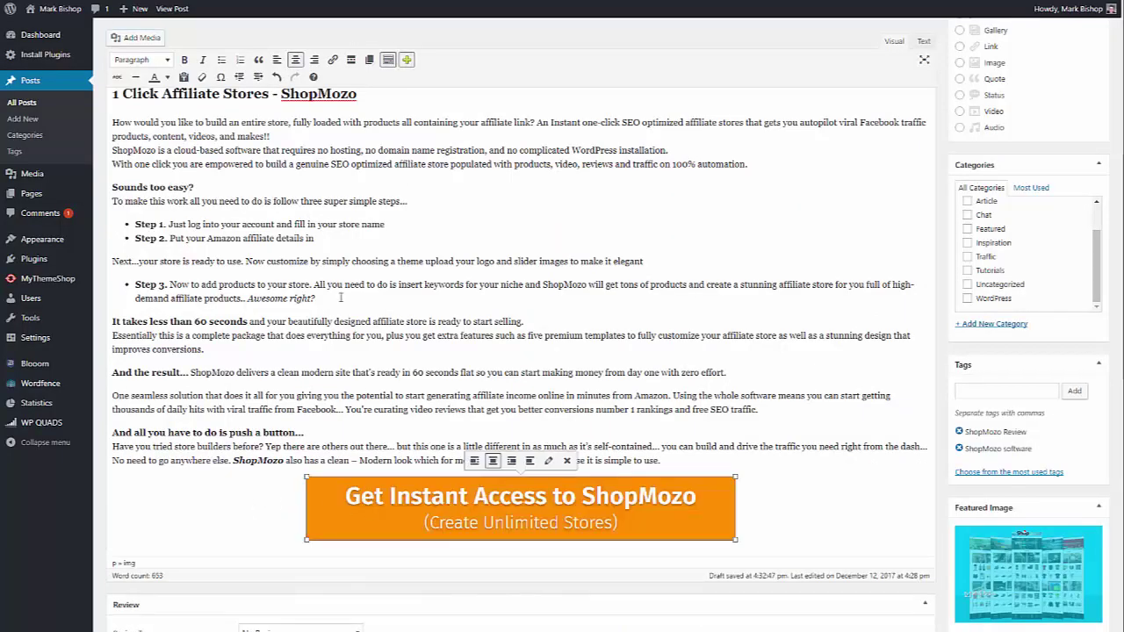
Step: Link the new banner to the jvz3.com affiliate URL, opening in a new tab
left_click(332, 58)
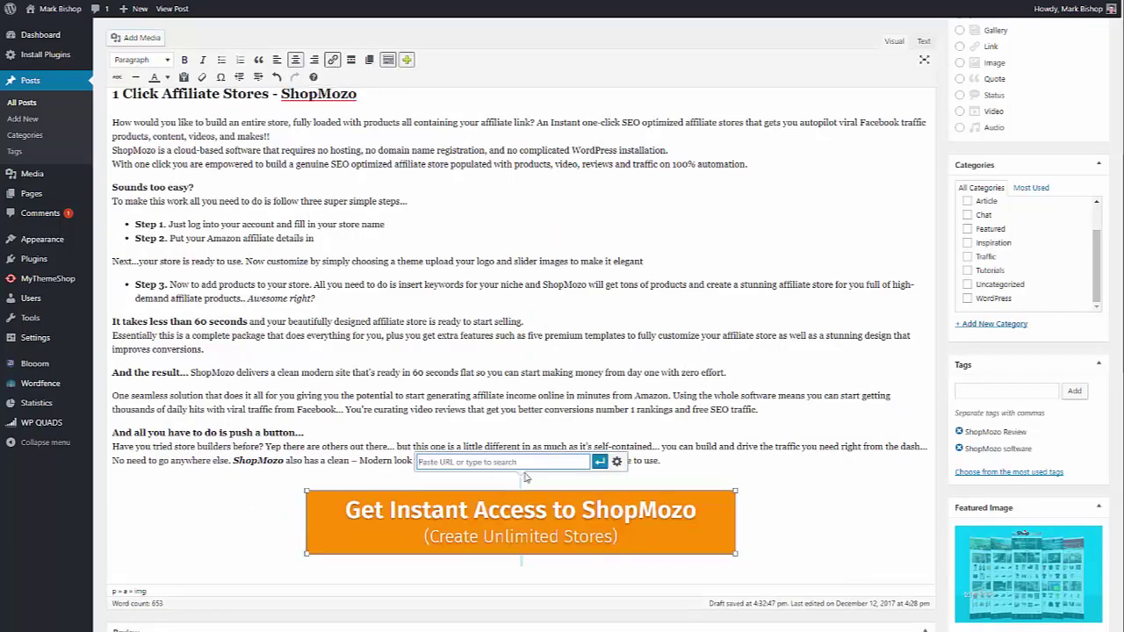
right_click(518, 462)
left_click(557, 532)
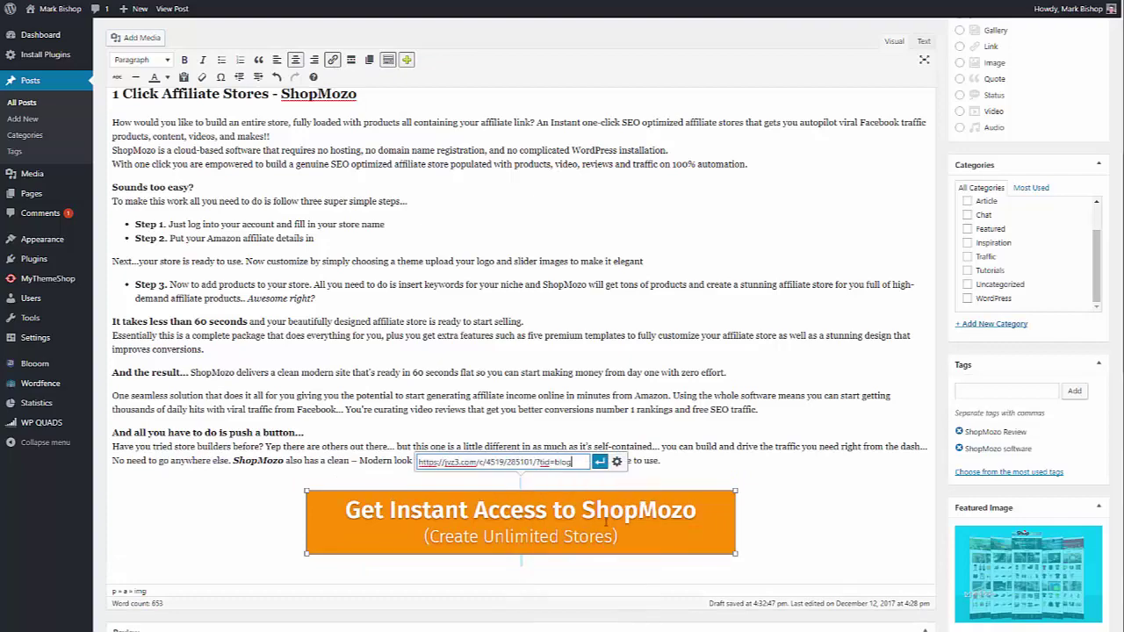
left_click(617, 462)
left_click(486, 269)
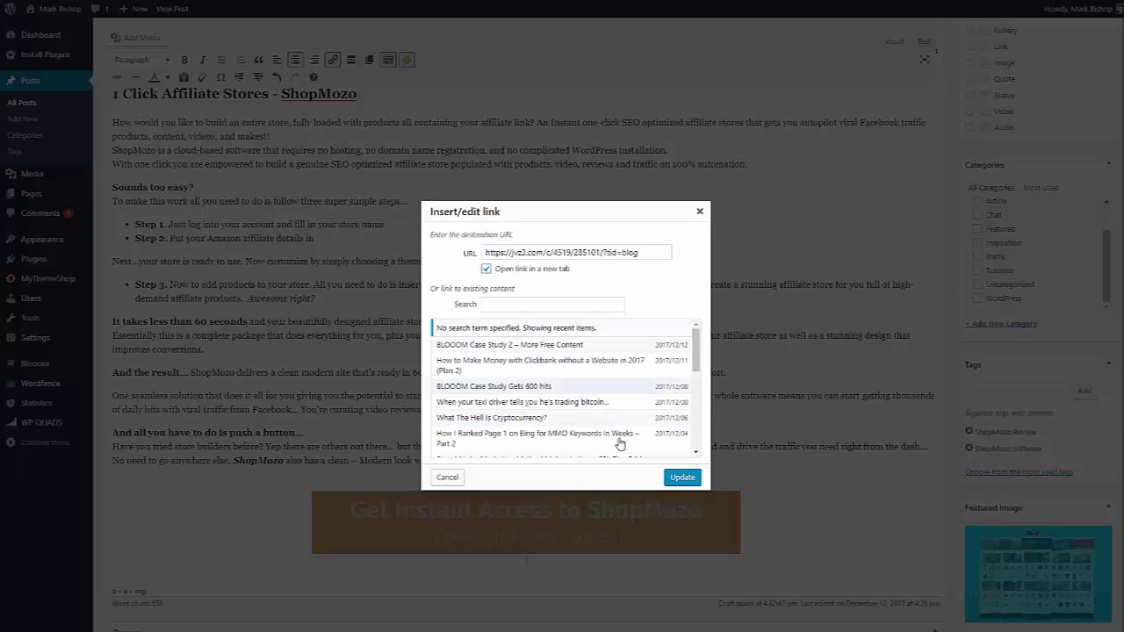
left_click(683, 479)
Step: Scroll back up and place the cursor after 'minutes.' in the intro paragraph
scroll(787, 443, "down", 3)
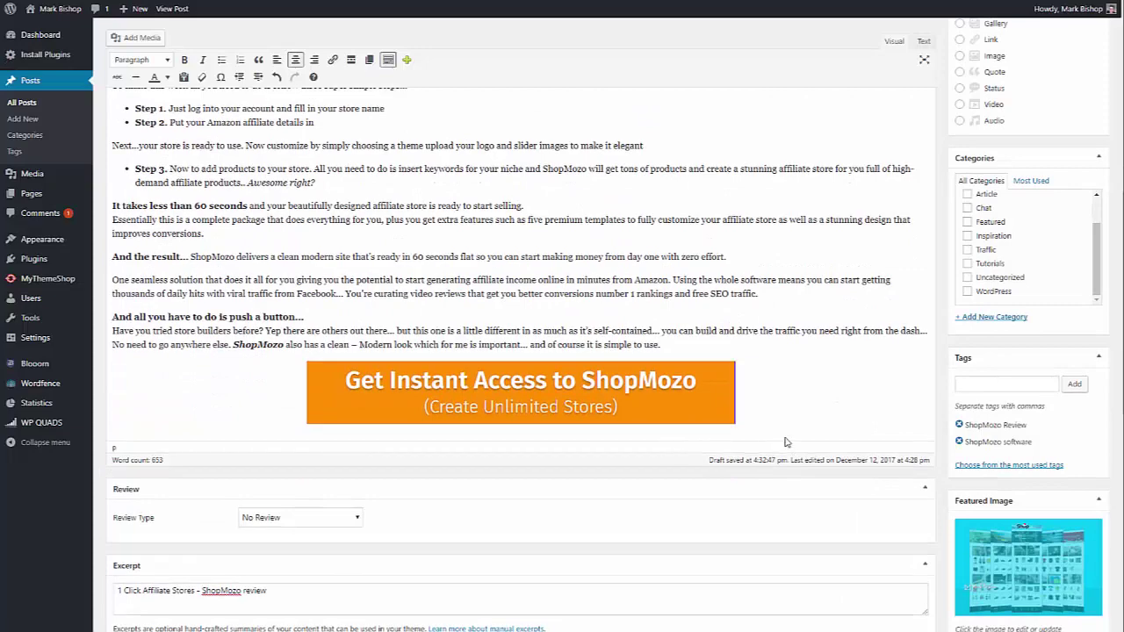
scroll(817, 388, "up", 6)
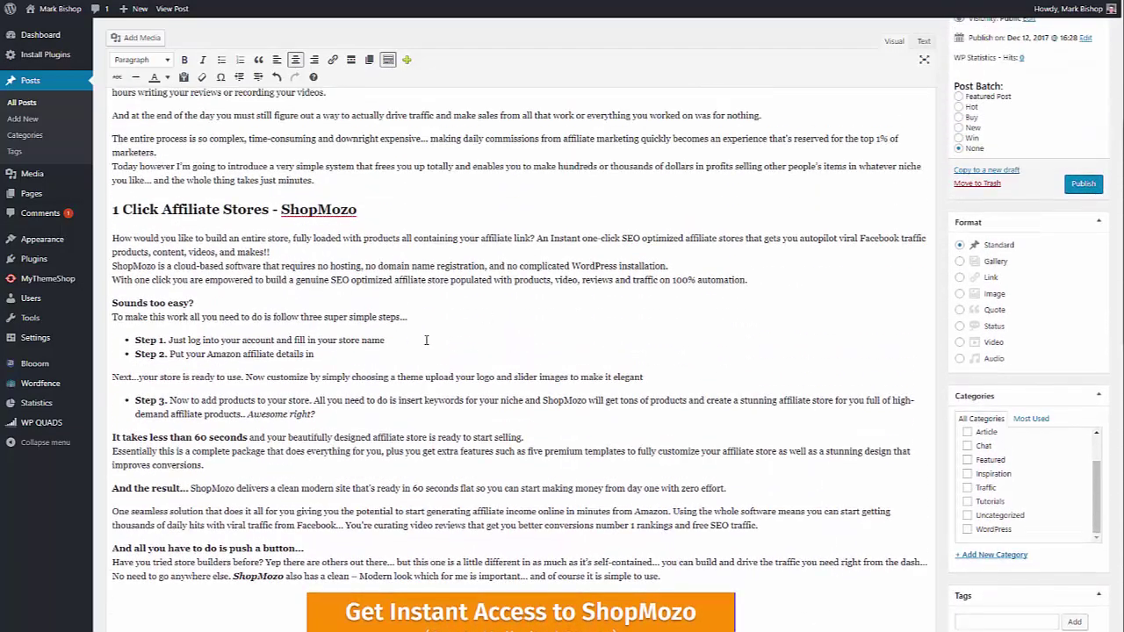
scroll(384, 252, "up", 8)
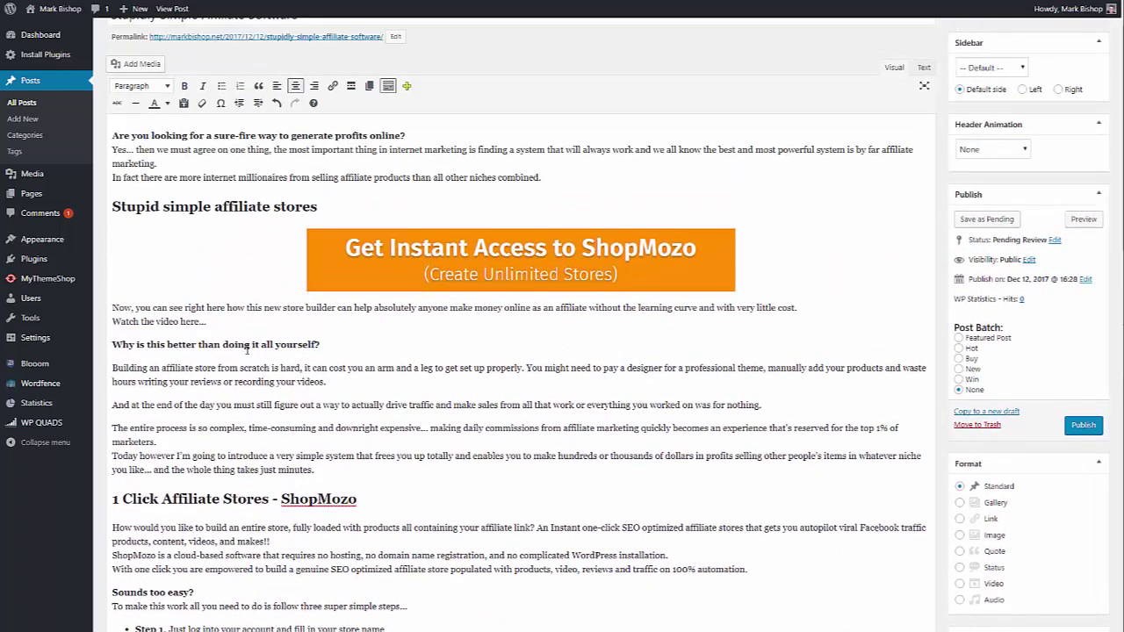
left_click(332, 469)
Step: Add a paragraph after 'minutes.' and copy the ShopMozo Amazon/Facebook/SEO graphic's image address
key("Return")
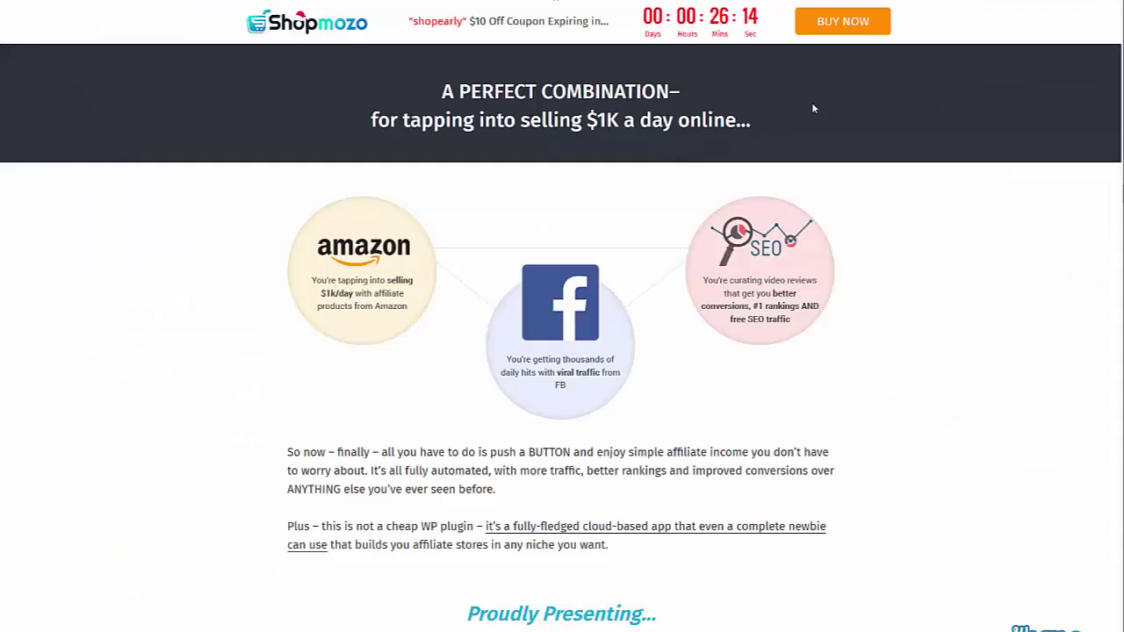
right_click(385, 296)
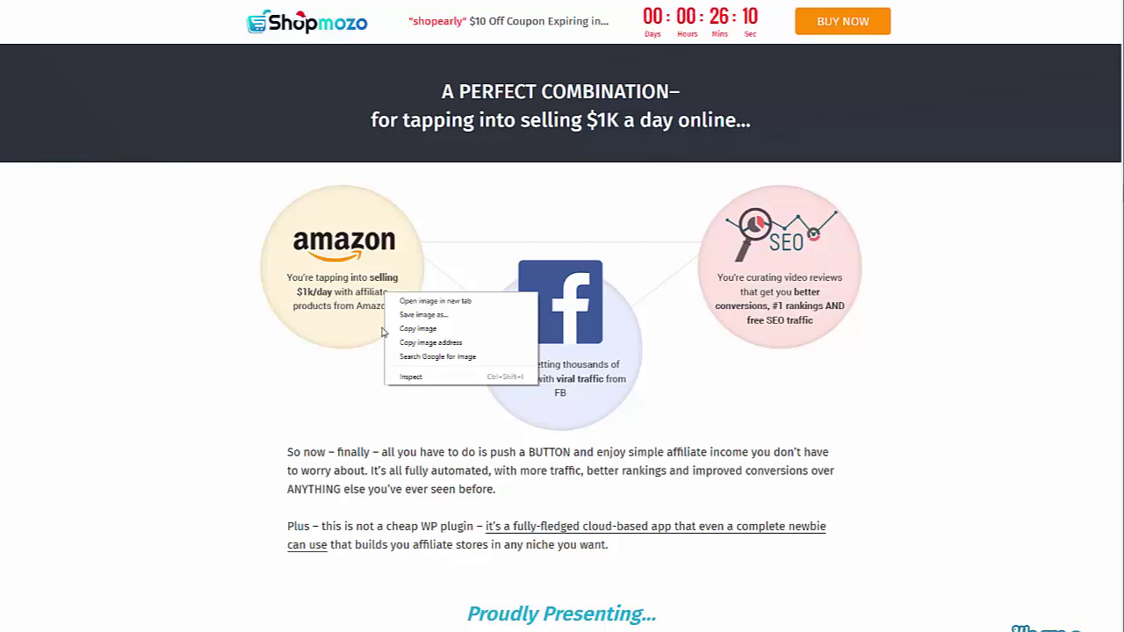
left_click(430, 343)
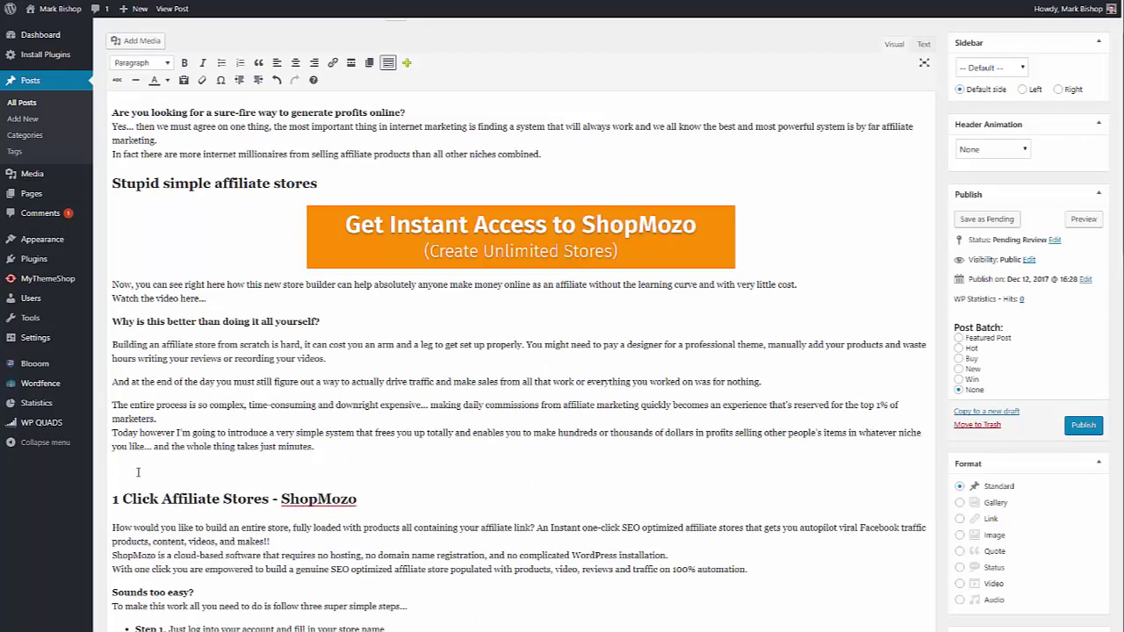
Step: Insert the image from the pasted graphic URL with Center alignment
left_click(137, 42)
left_click(55, 145)
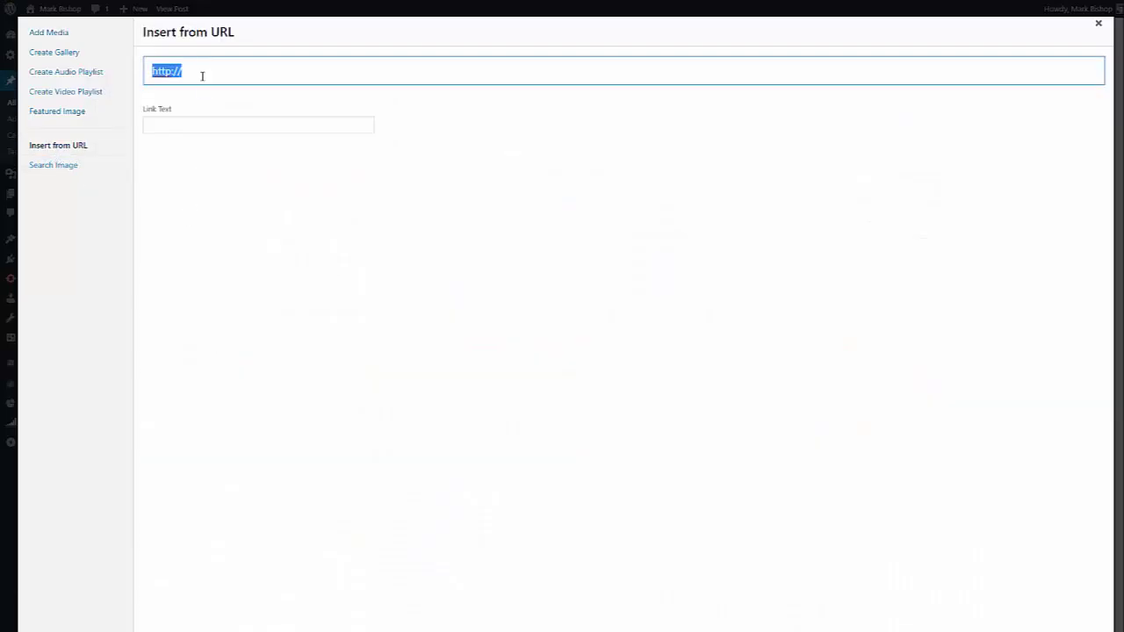
right_click(172, 68)
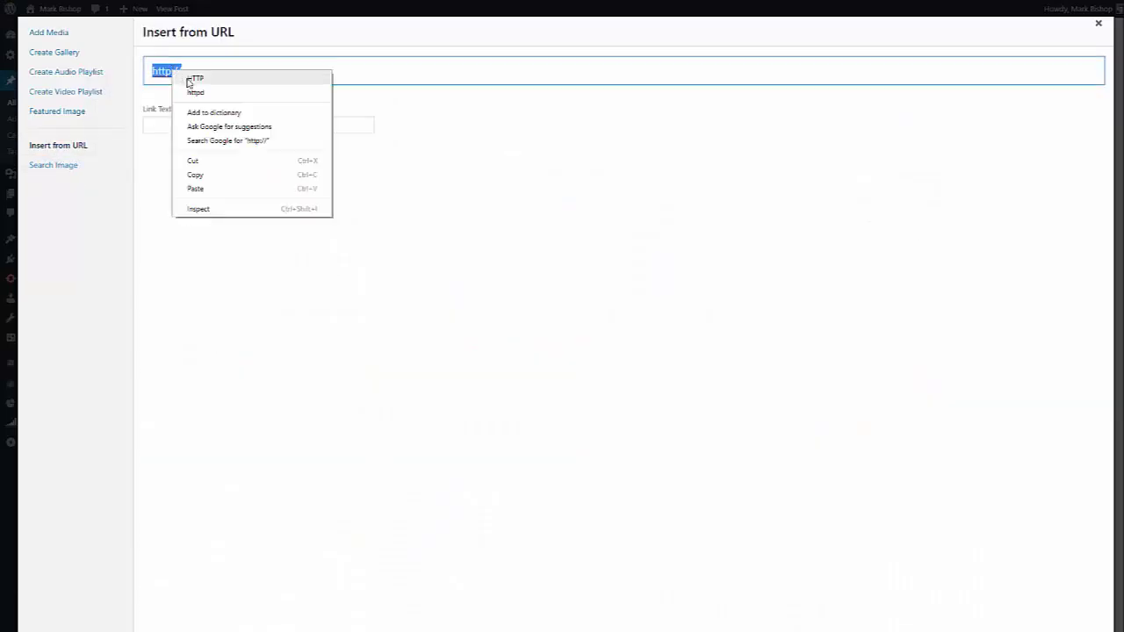
left_click(215, 190)
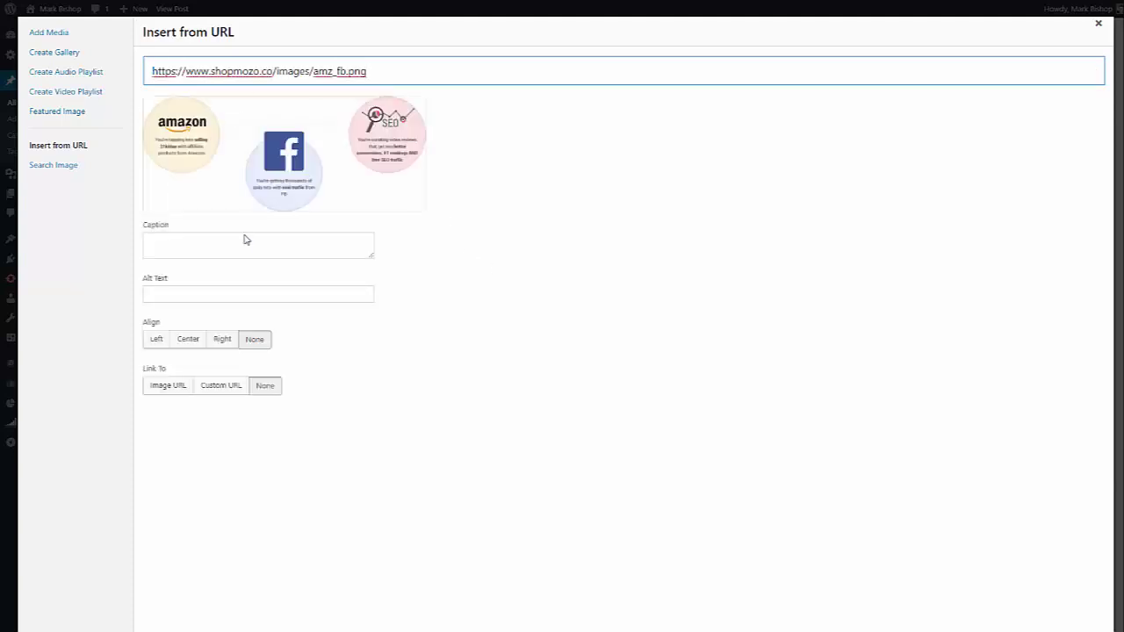
left_click(190, 339)
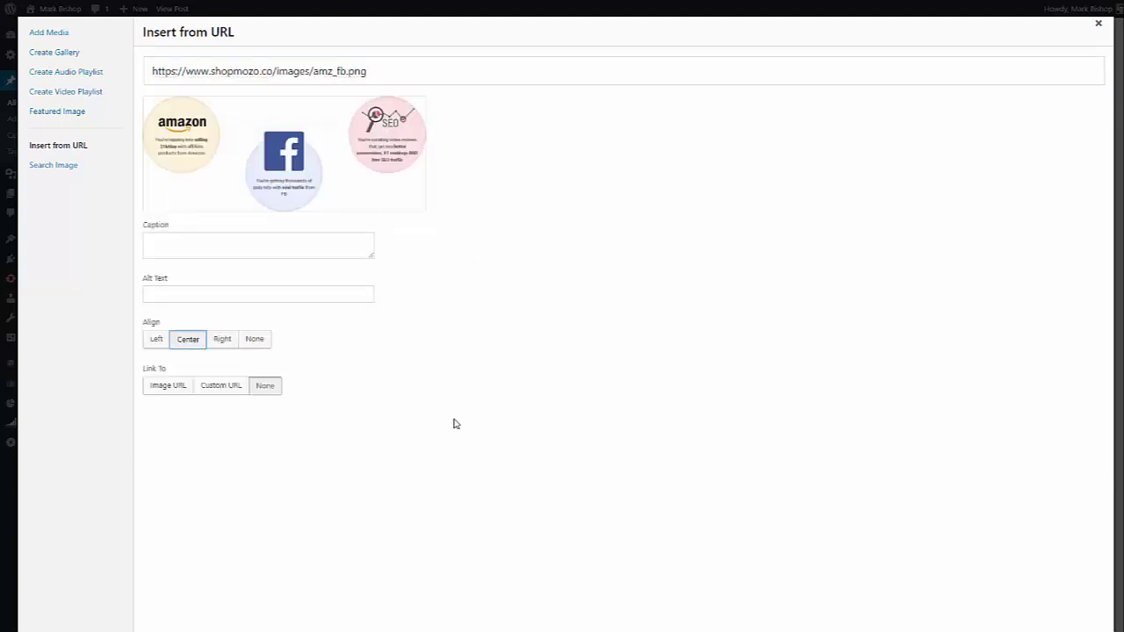
Step: Copy the word 'ShopMozo' from Word and paste it as the image's alt text
right_click(163, 295)
left_click(188, 366)
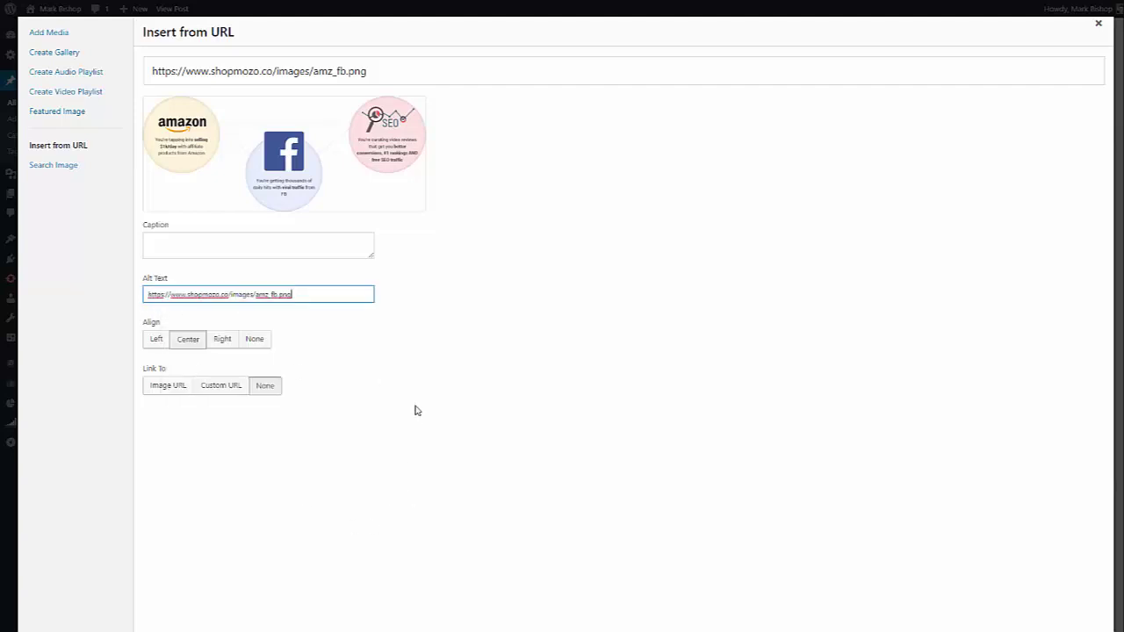
left_click_drag(299, 294, 144, 295)
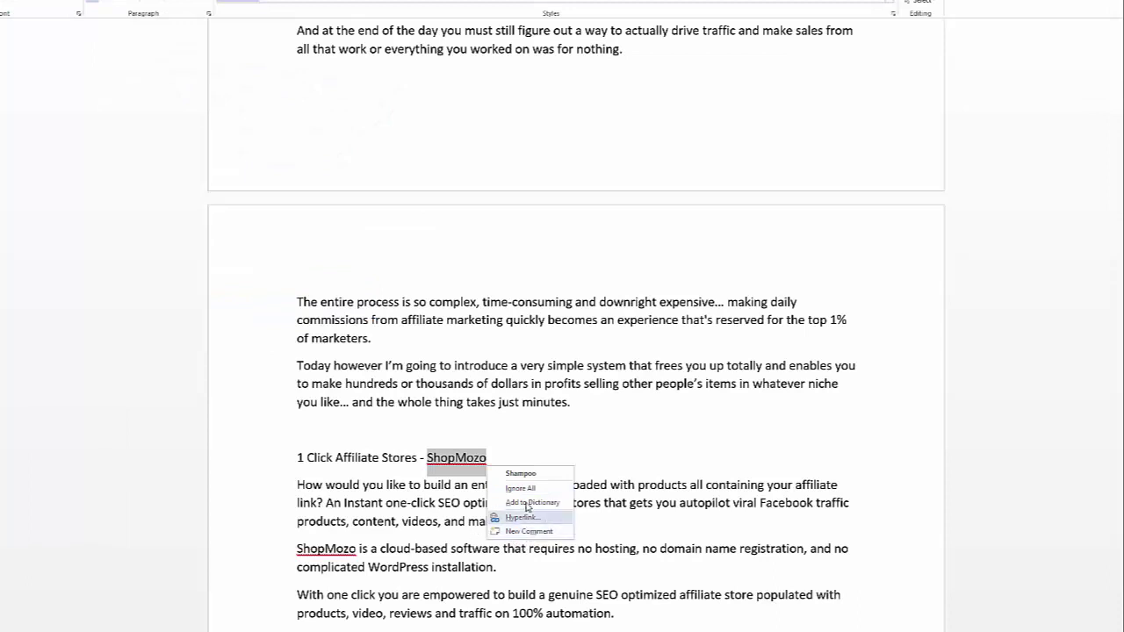
left_click(527, 502)
left_click_drag(488, 458, 429, 458)
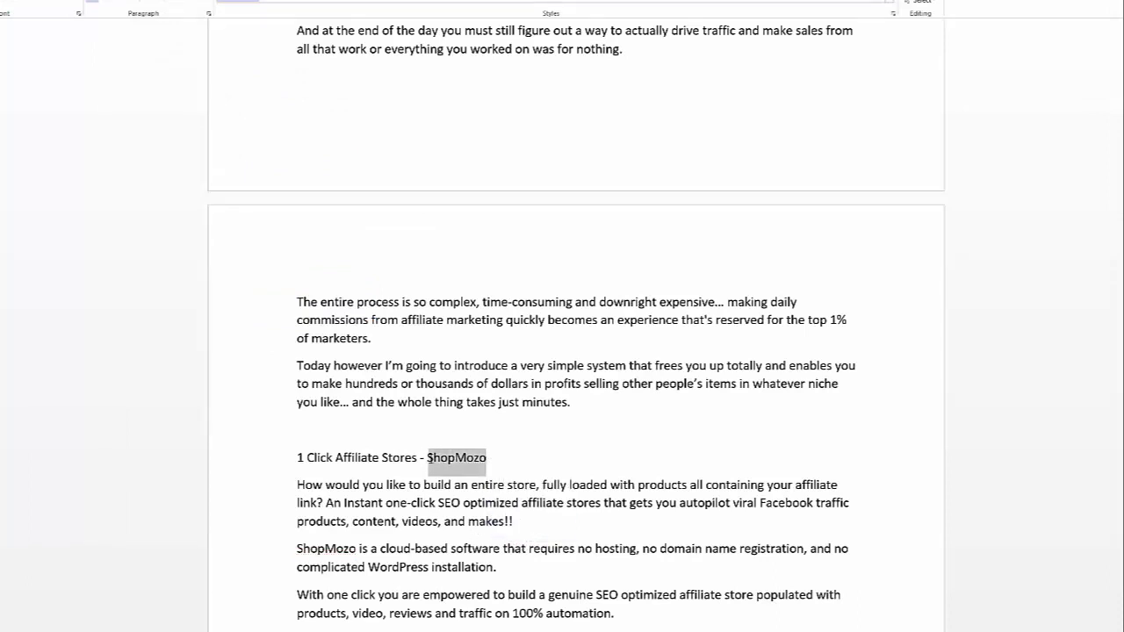
right_click(431, 464)
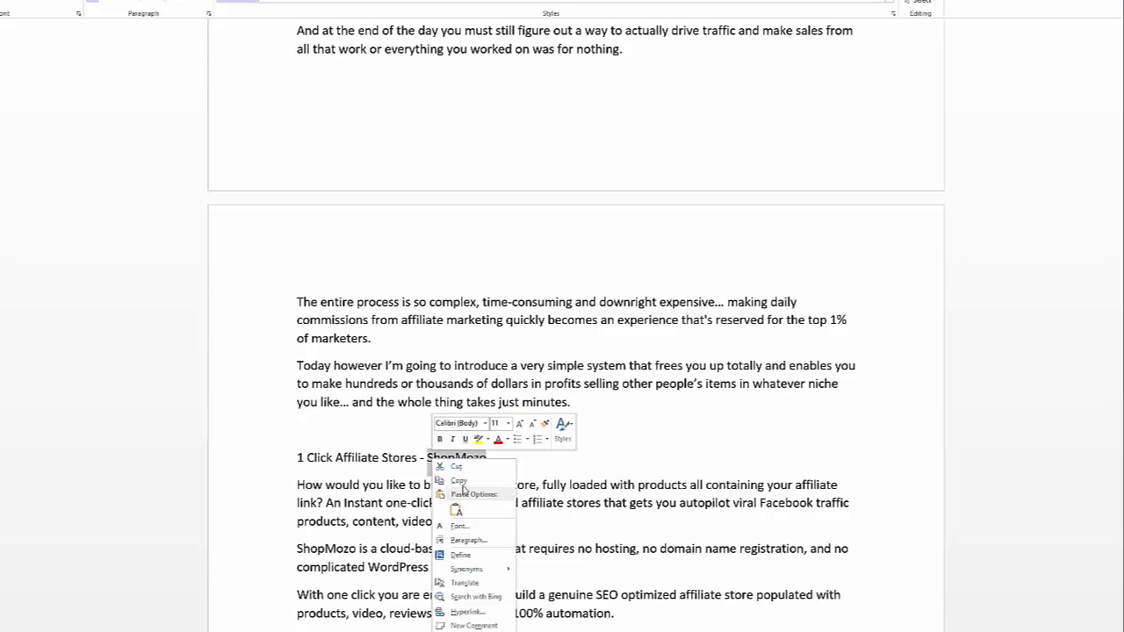
left_click(451, 485)
key("Right")
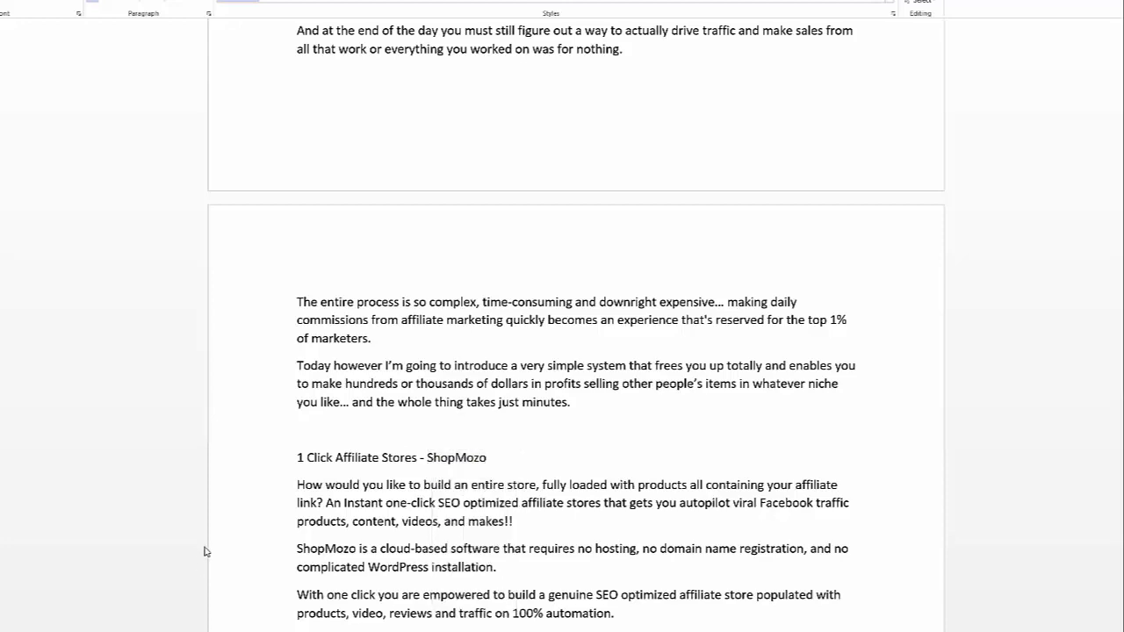
key("alt+Tab")
right_click(181, 296)
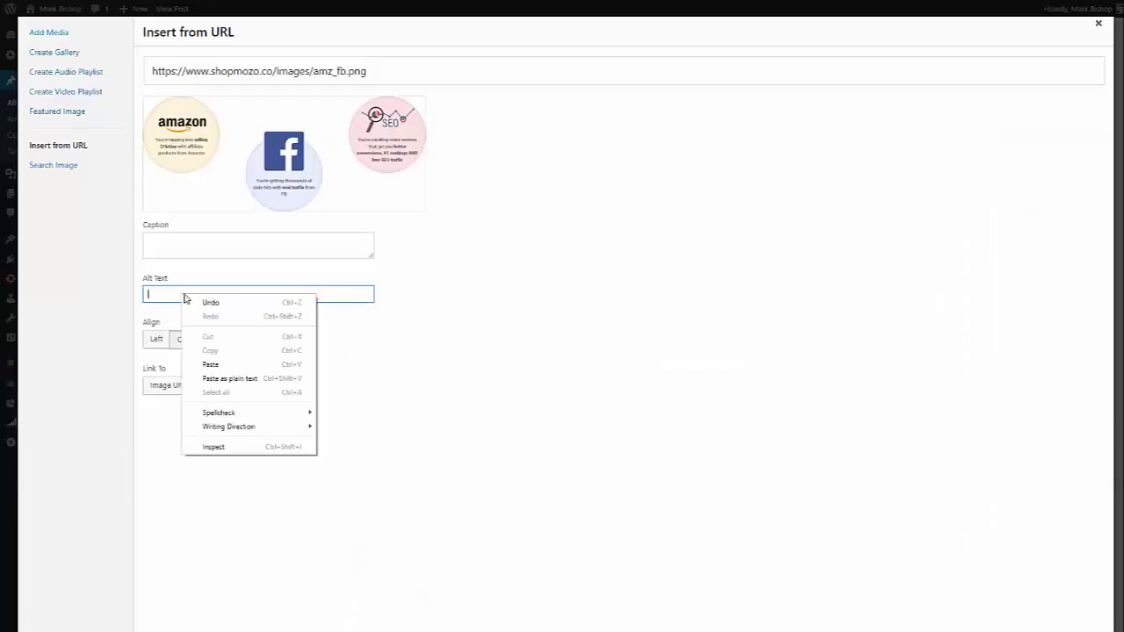
left_click(211, 365)
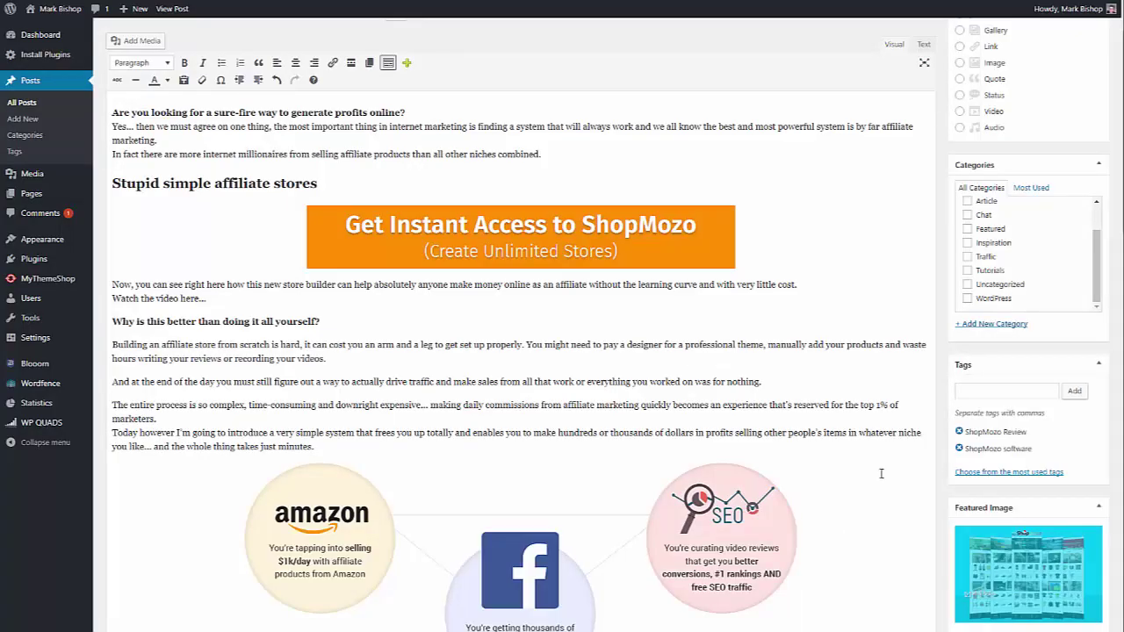
Step: Save the post as Pending and view the live post
scroll(780, 304, "down", 5)
scroll(779, 331, "down", 2)
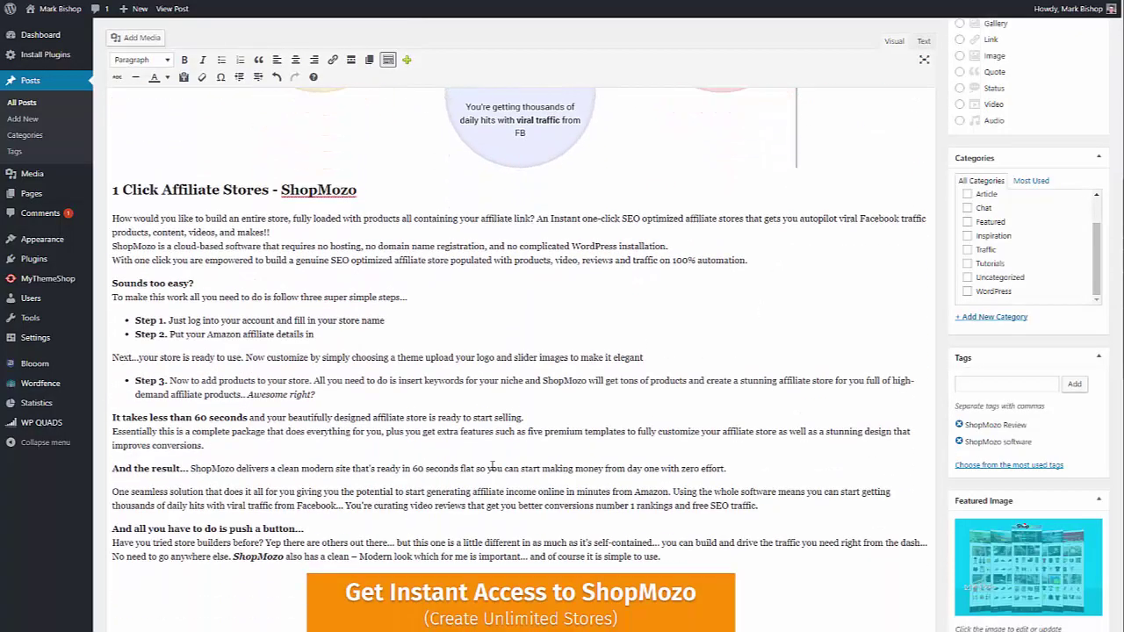
scroll(935, 396, "up", 3)
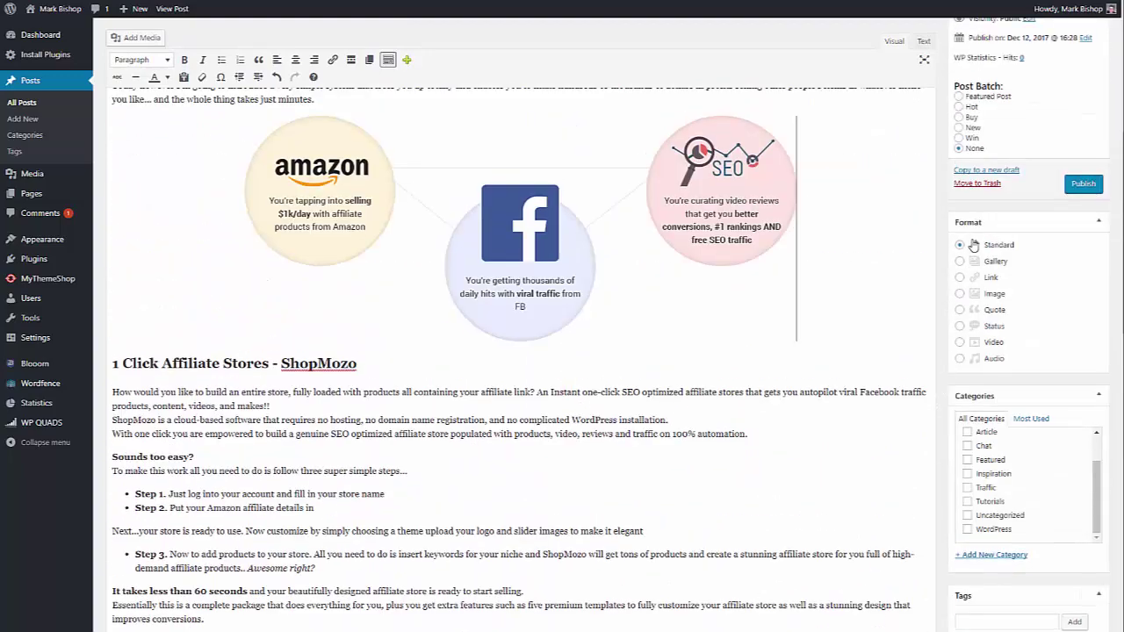
scroll(870, 246, "up", 3)
left_click(987, 152)
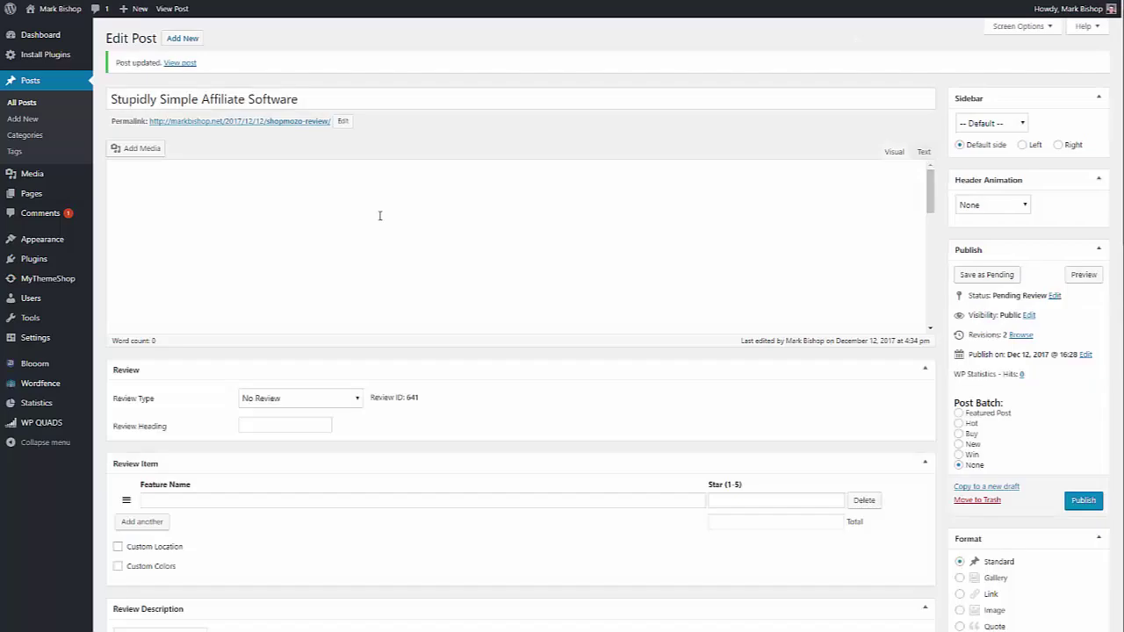
left_click(182, 65)
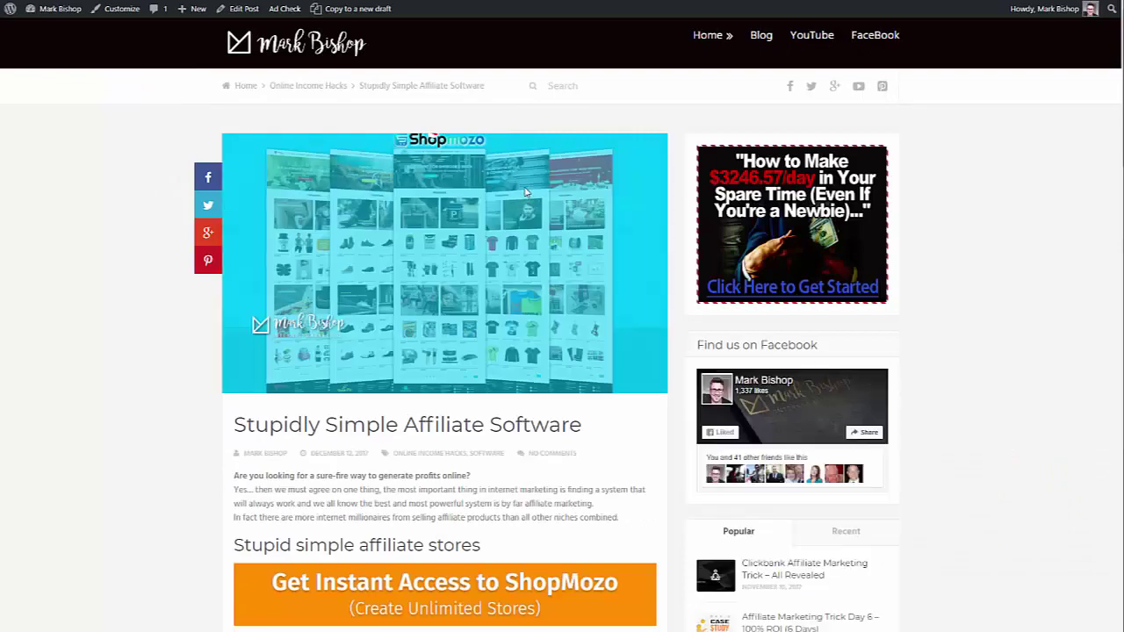
scroll(529, 201, "down", 10)
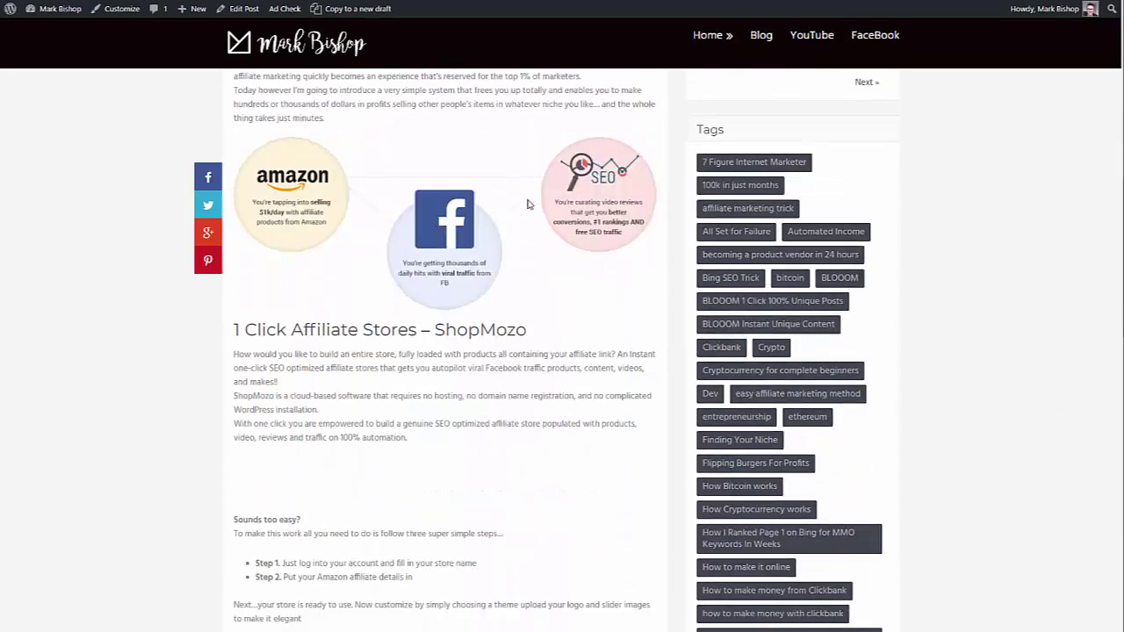
scroll(529, 204, "down", 5)
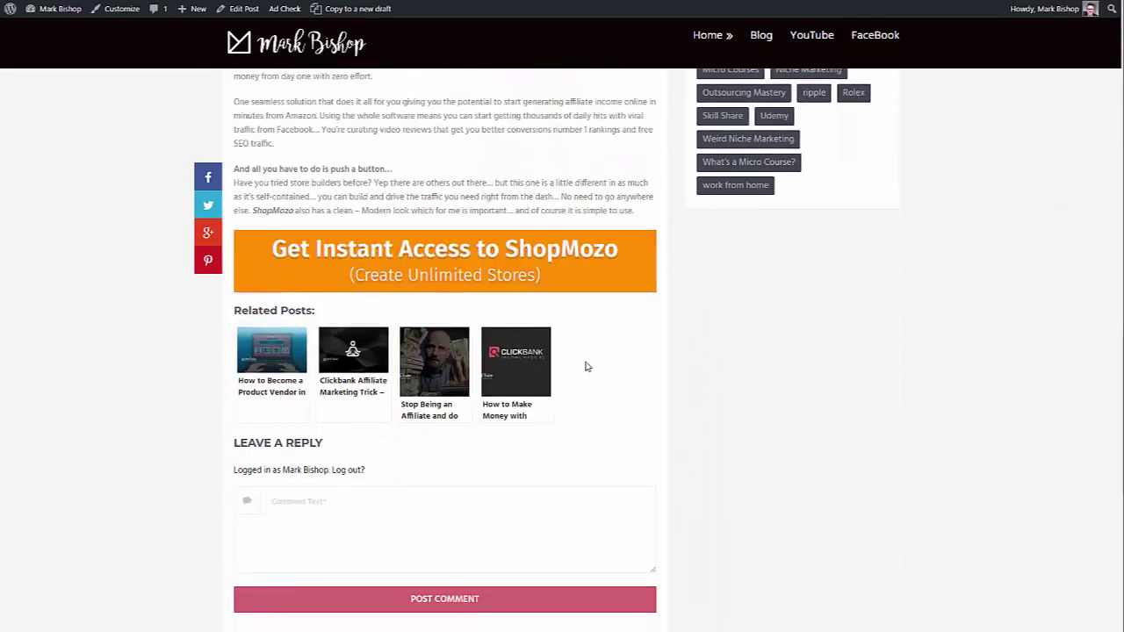
scroll(587, 360, "up", 3)
scroll(591, 342, "up", 5)
scroll(590, 343, "up", 5)
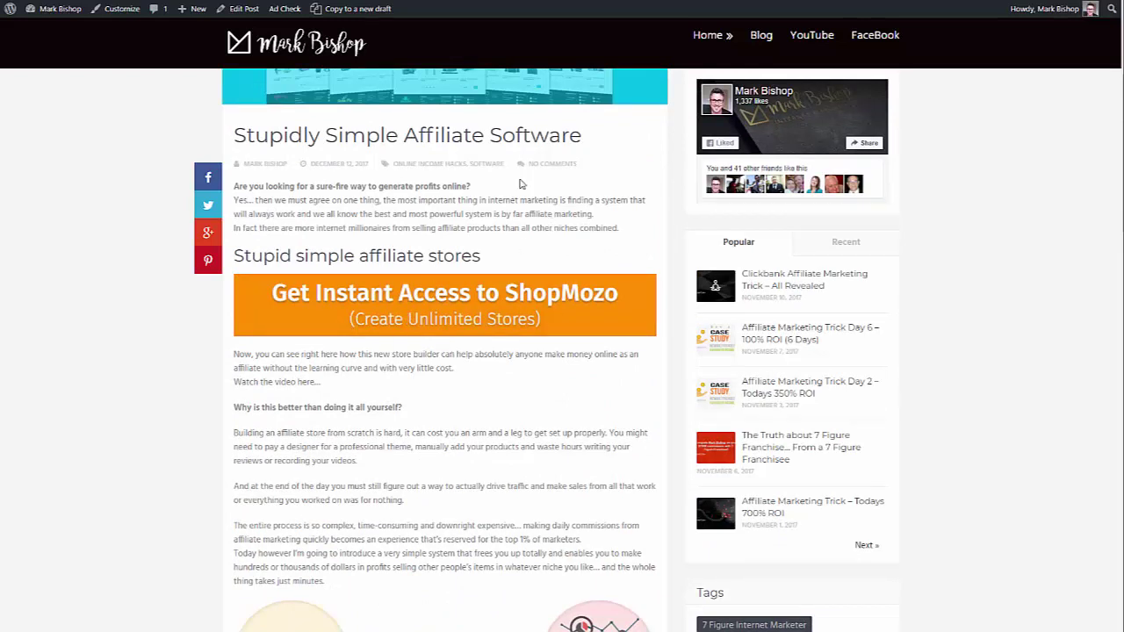
scroll(488, 248, "up", 3)
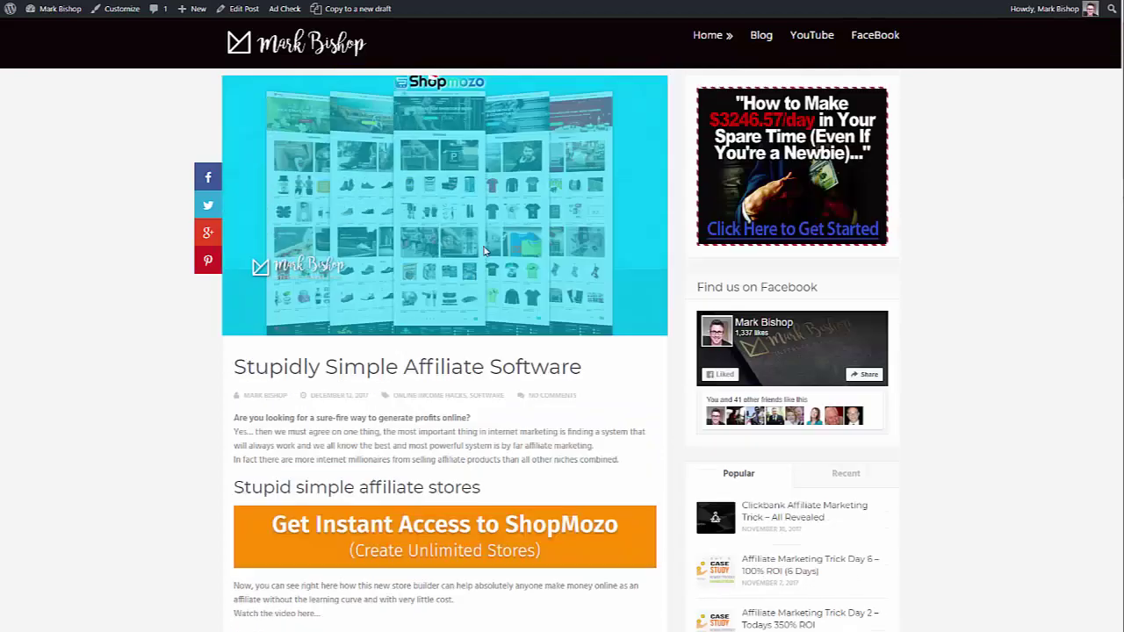
scroll(509, 352, "down", 12)
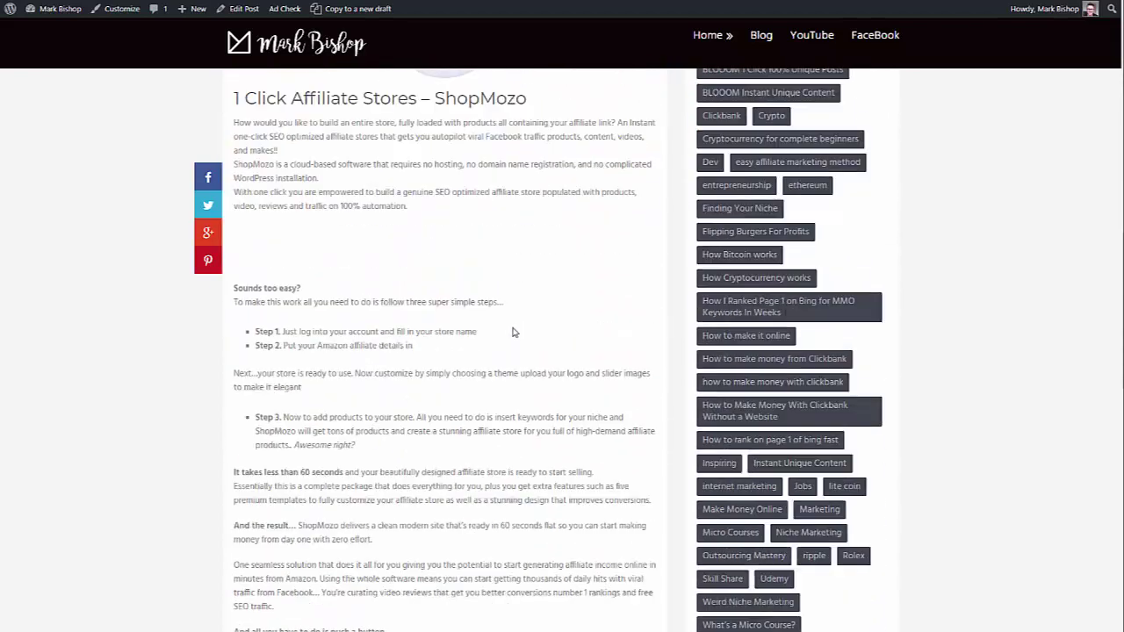
scroll(509, 361, "down", 2)
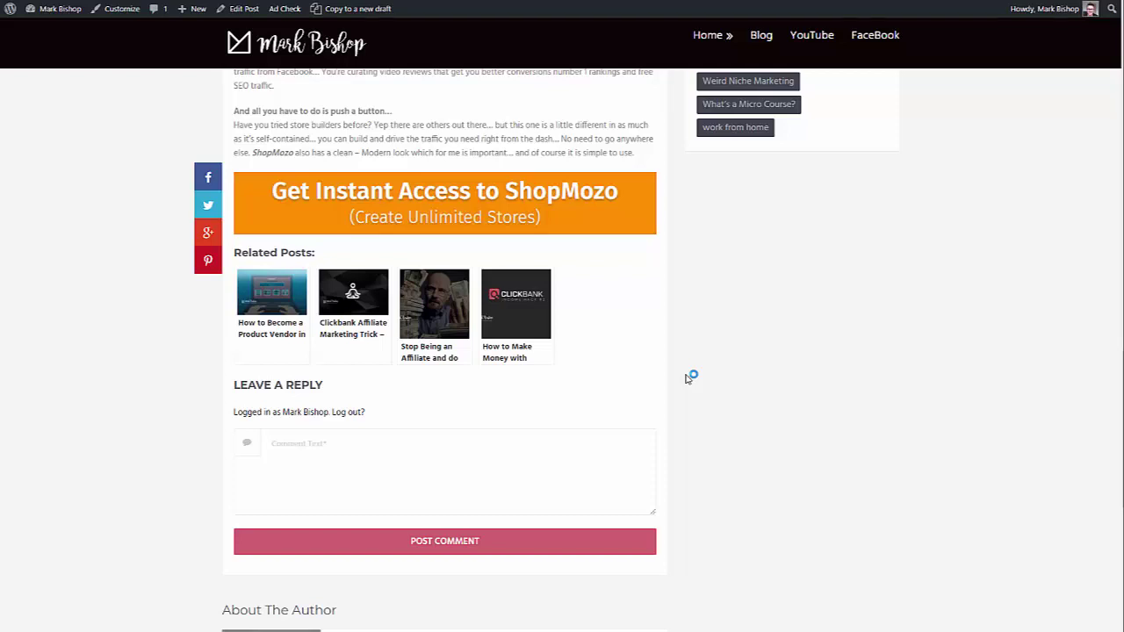
scroll(640, 389, "up", 10)
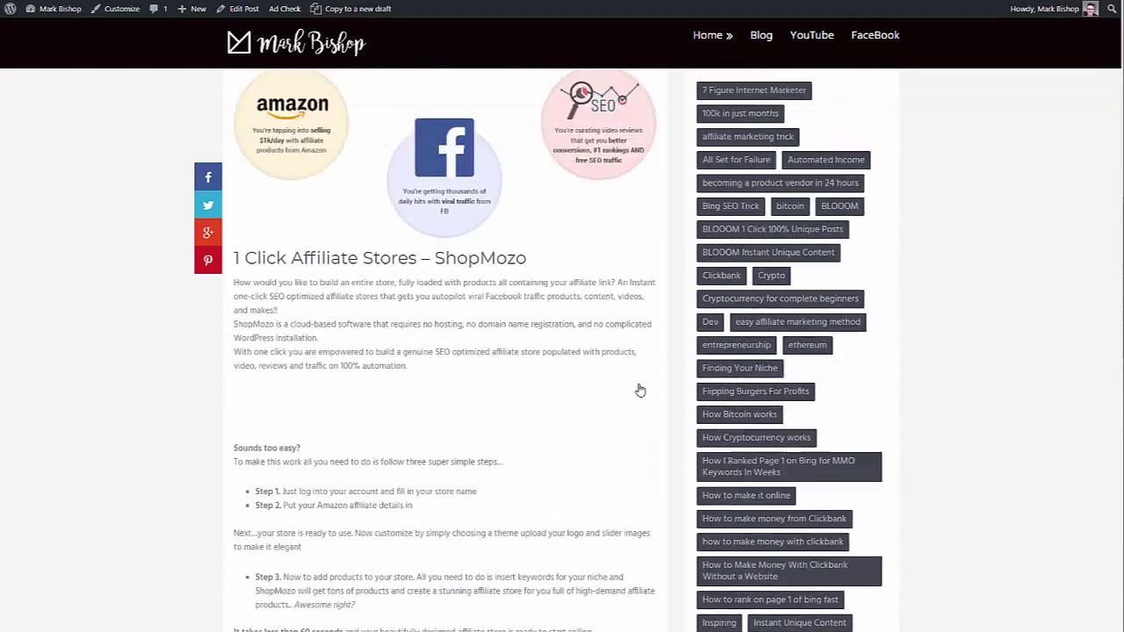
scroll(641, 389, "up", 1)
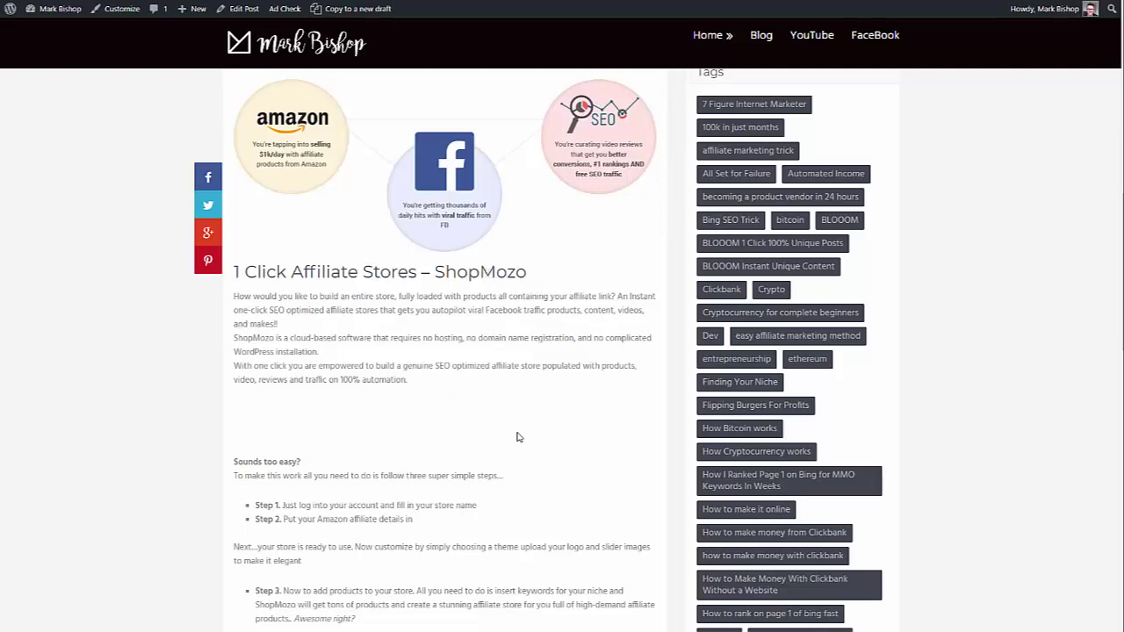
scroll(516, 437, "up", 1)
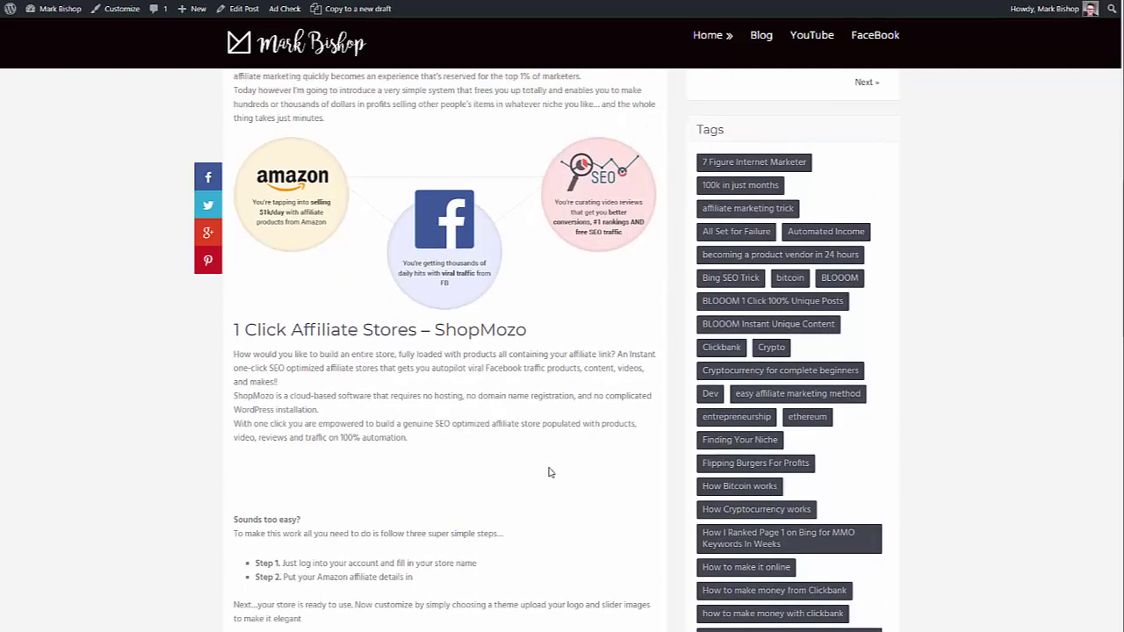
scroll(477, 411, "down", 2)
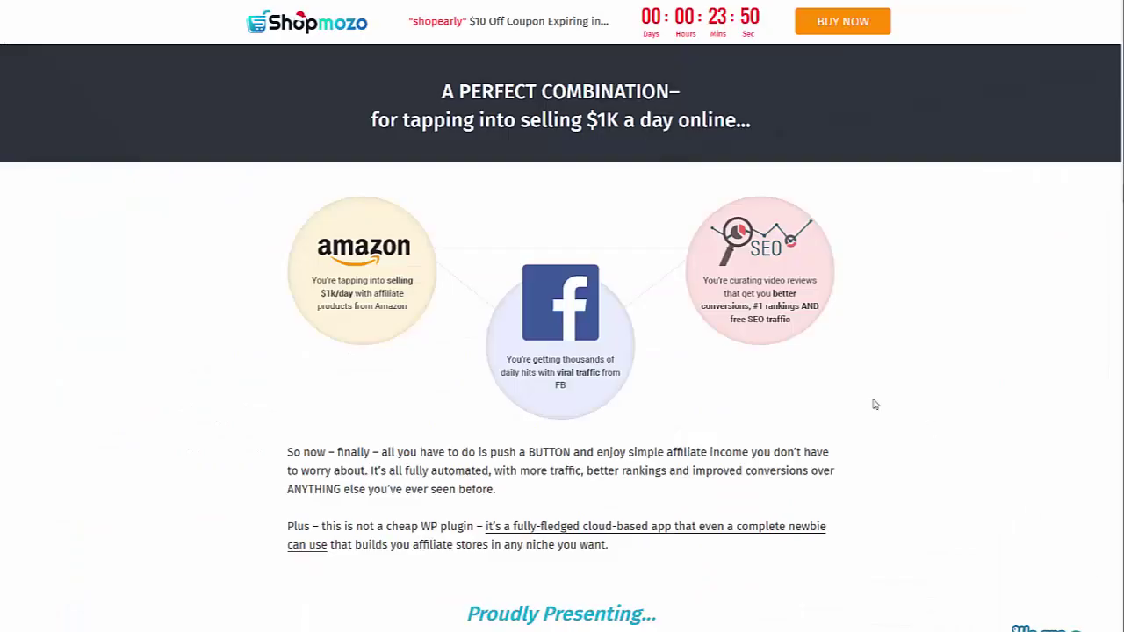
Step: Open the ShopMozo FE Demo video on YouTube, pause it and copy its share link
scroll(873, 402, "down", 15)
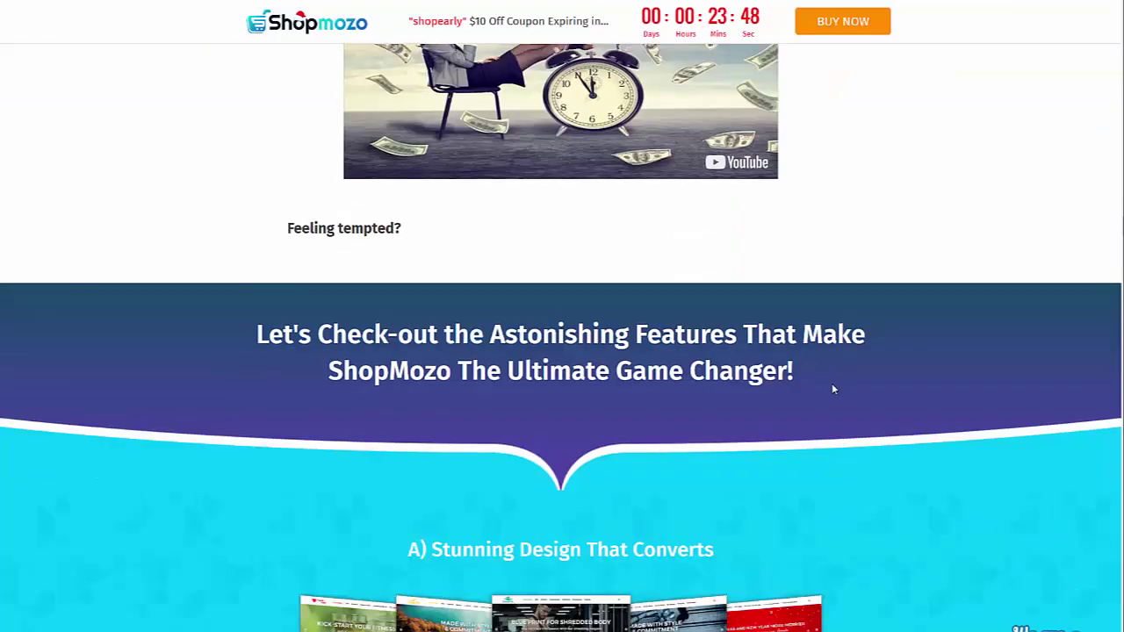
scroll(834, 389, "down", 3)
scroll(830, 383, "up", 5)
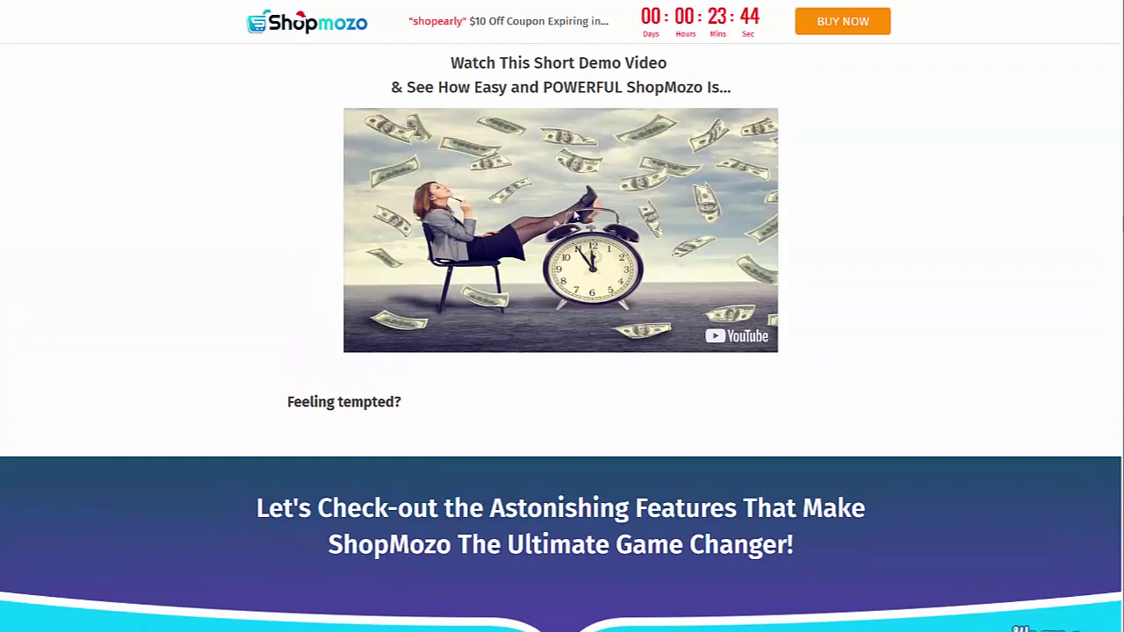
left_click(716, 334)
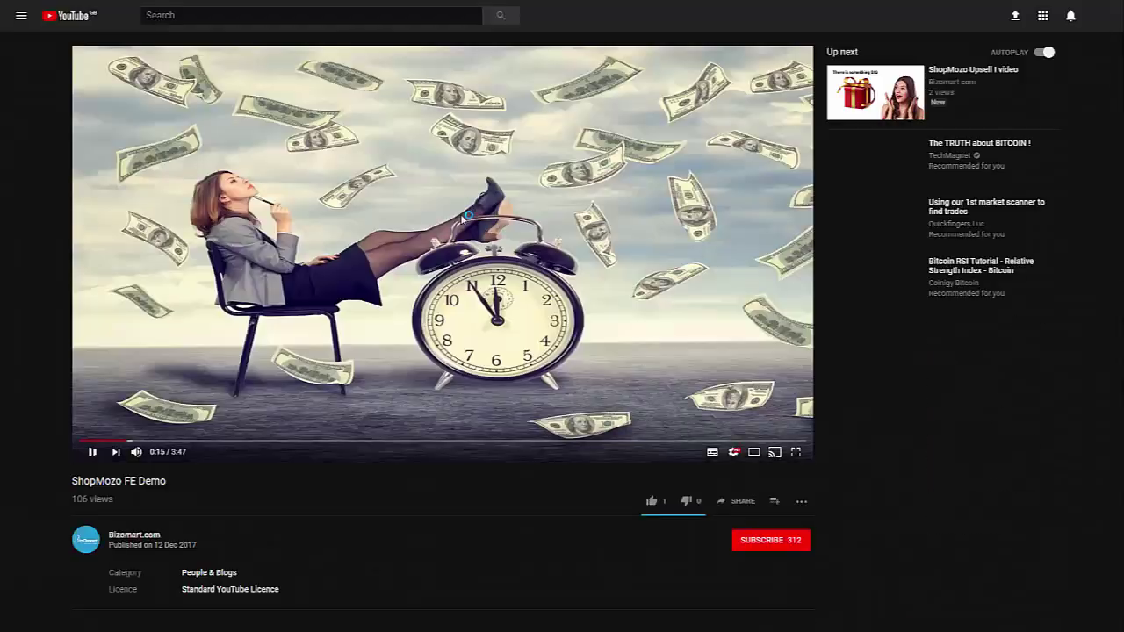
left_click(468, 215)
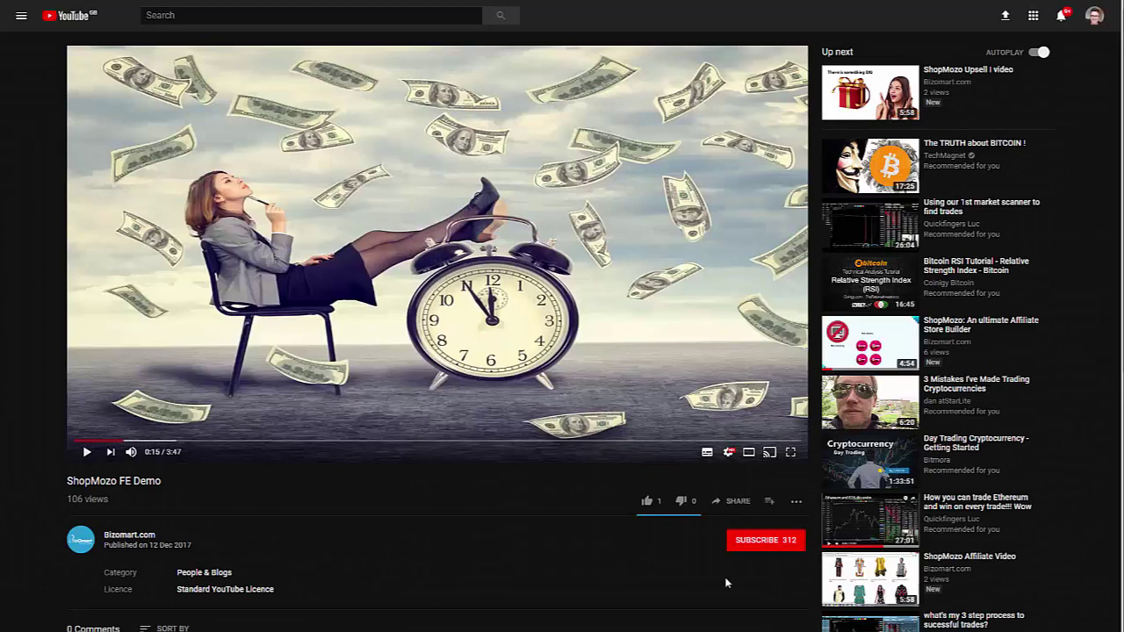
left_click(737, 503)
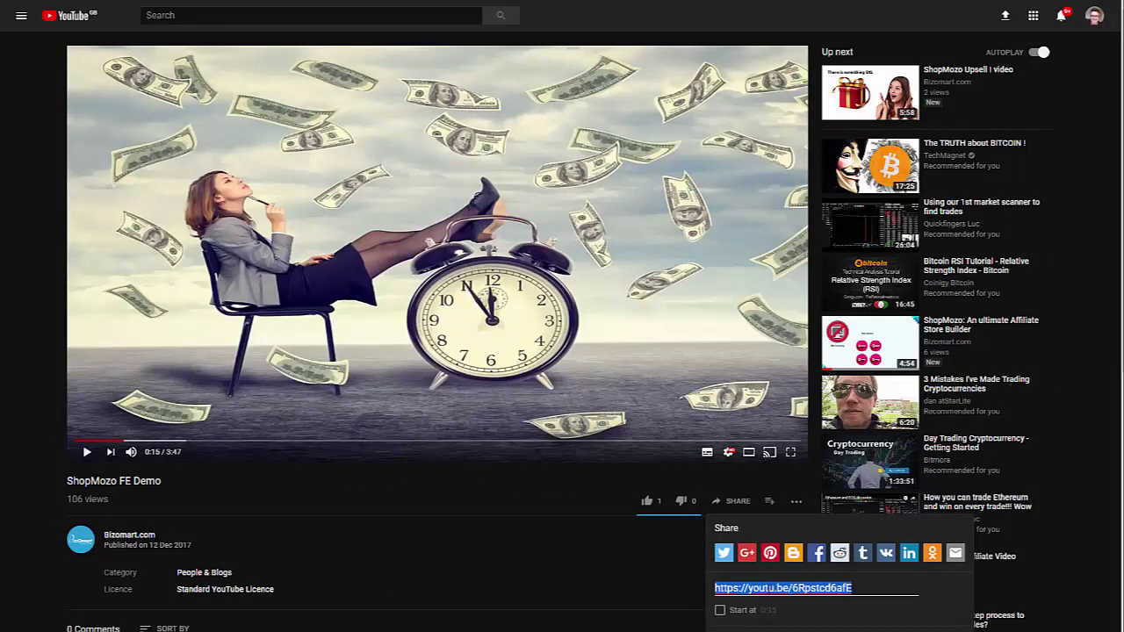
right_click(766, 587)
left_click(791, 445)
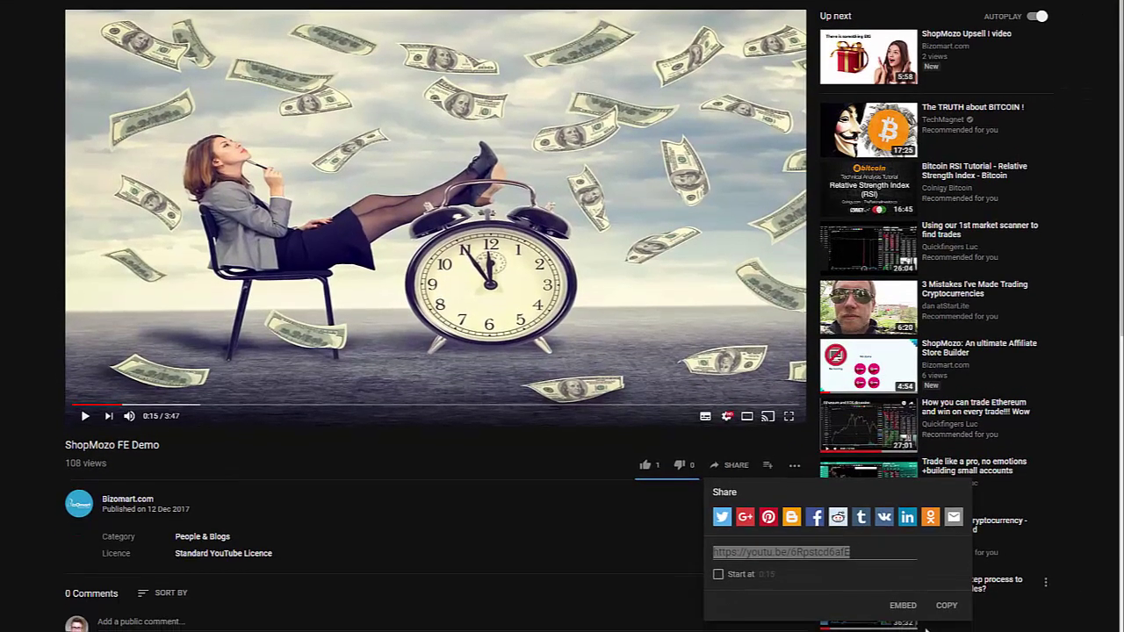
Step: Copy the video's full iframe embed code
left_click(904, 606)
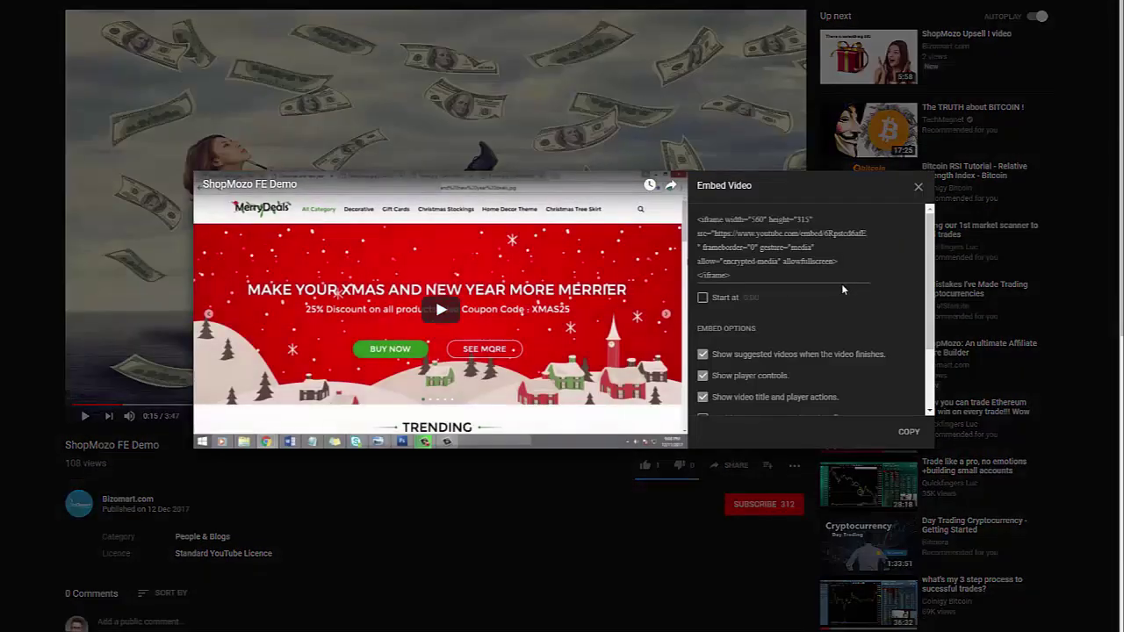
left_click_drag(844, 278, 698, 226)
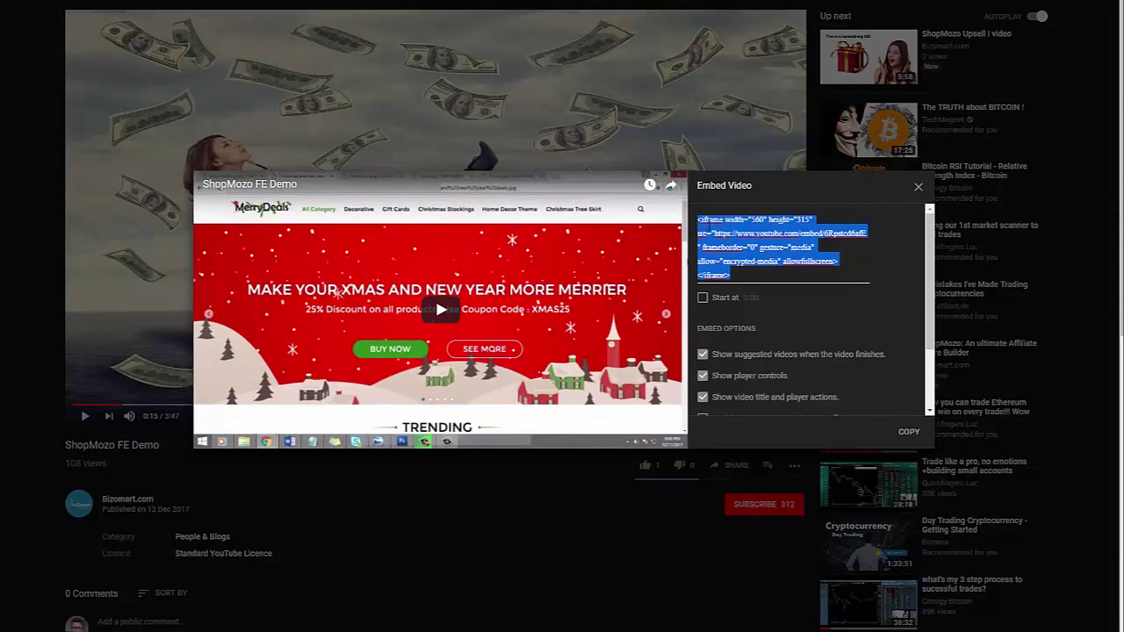
right_click(701, 225)
left_click(740, 249)
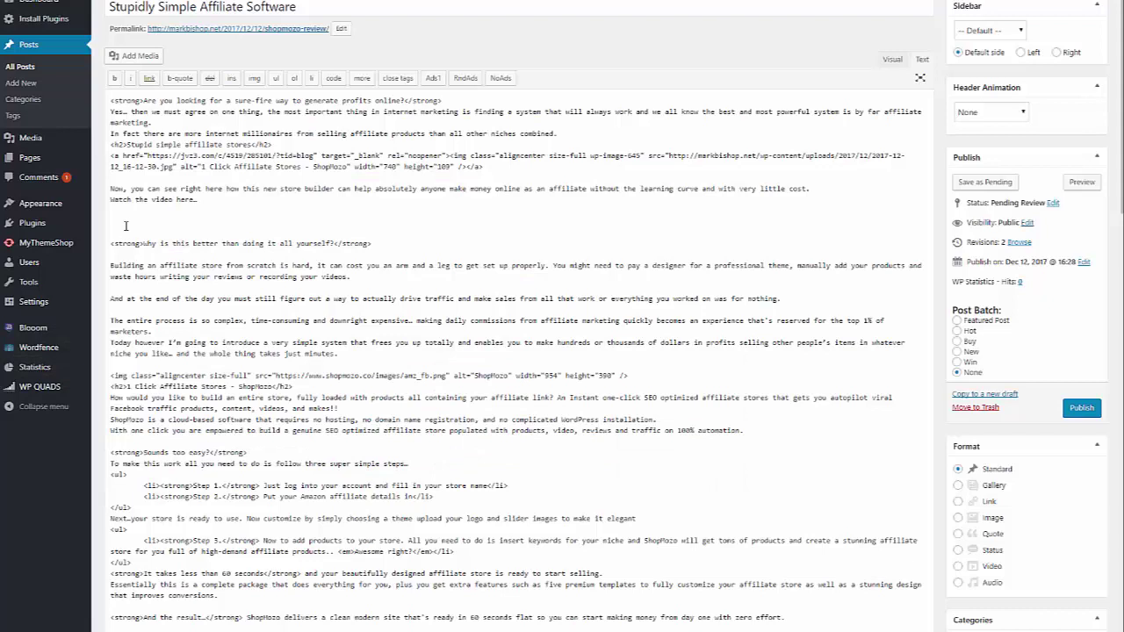
Step: Paste the iframe embed code under 'Watch the video here' and preview it in Visual mode
right_click(124, 222)
left_click(147, 289)
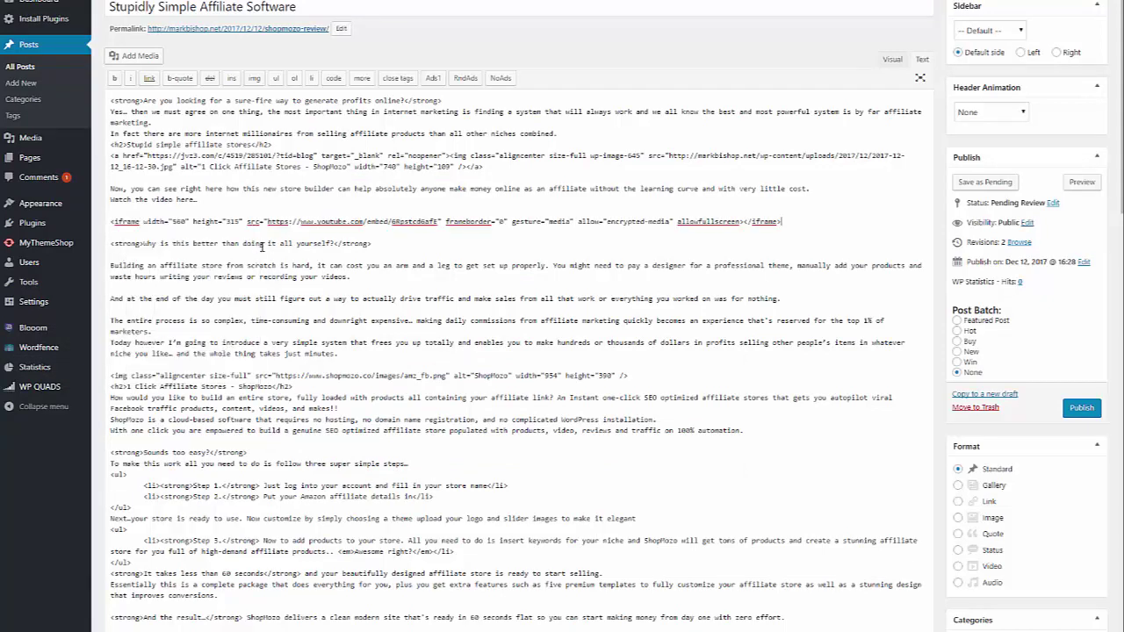
left_click(891, 59)
left_click(314, 425)
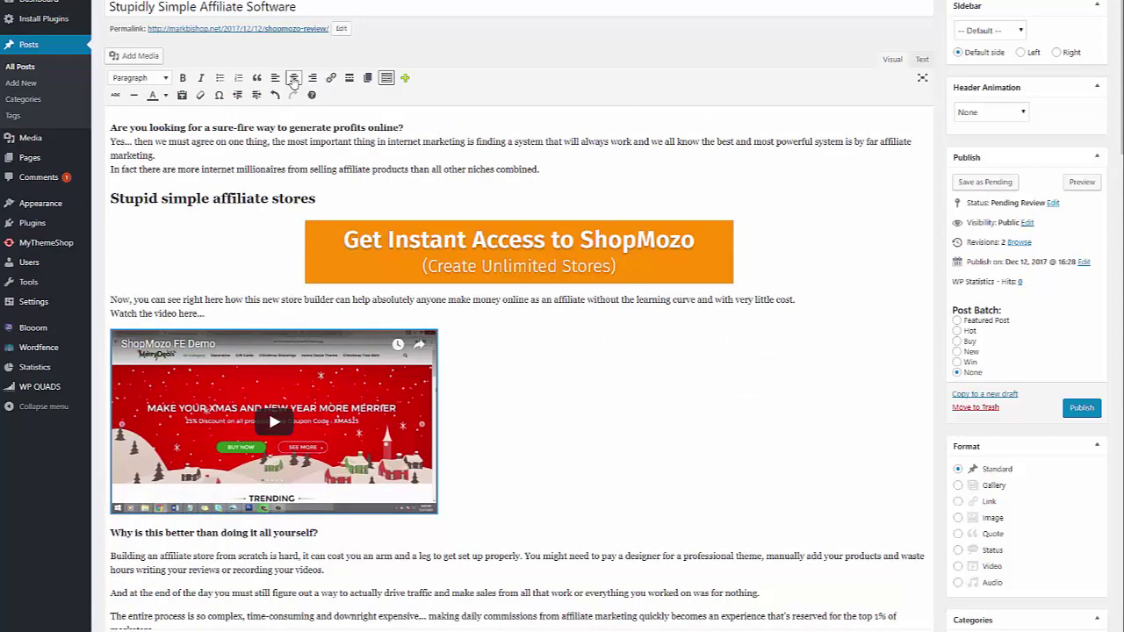
left_click(921, 61)
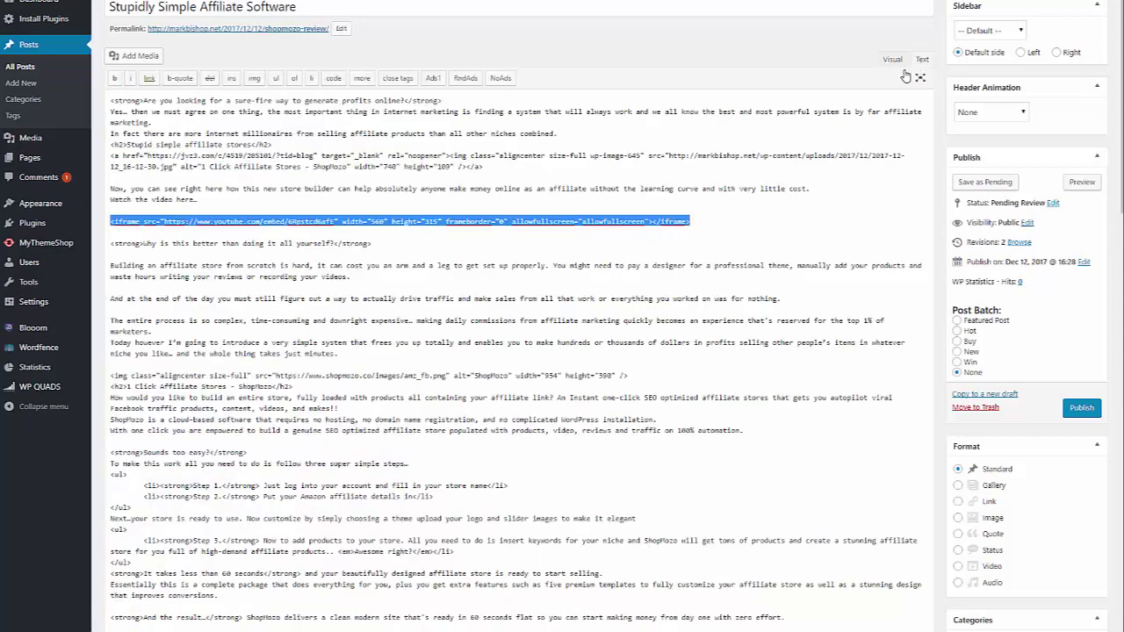
Step: Wrap the iframe in <center></center> tags in the Text view
left_click(109, 222)
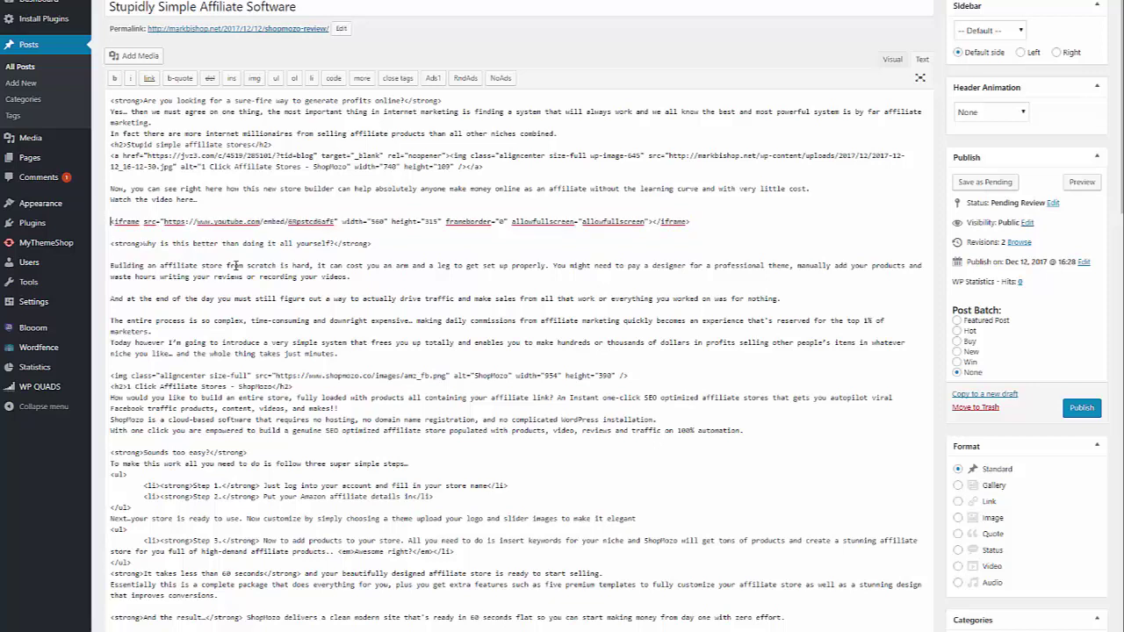
type("<ce")
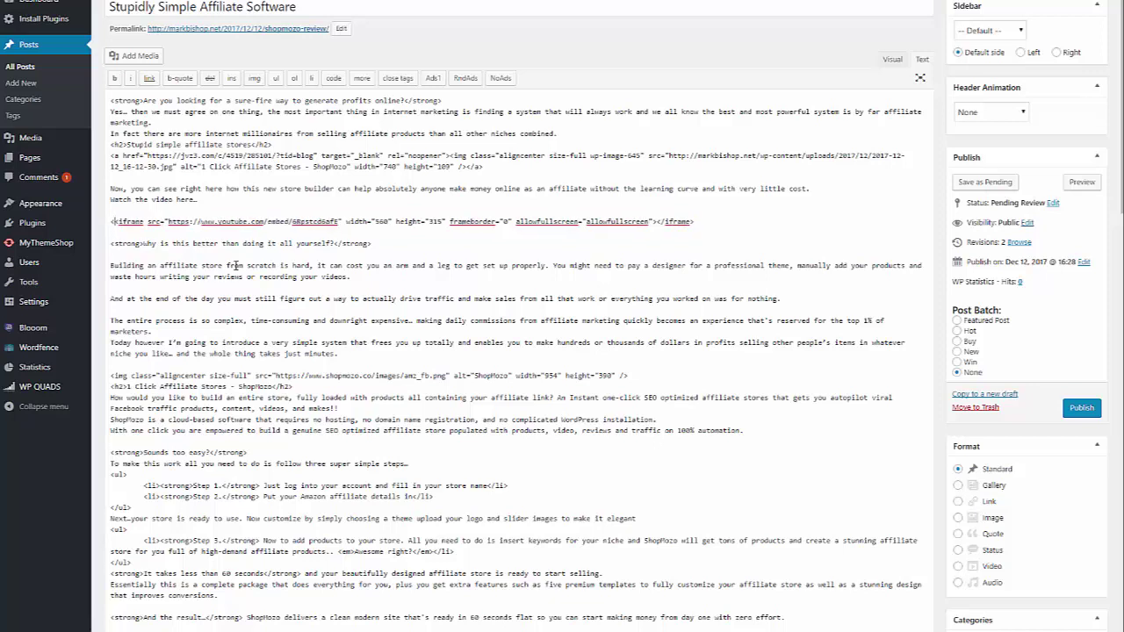
type("nter")
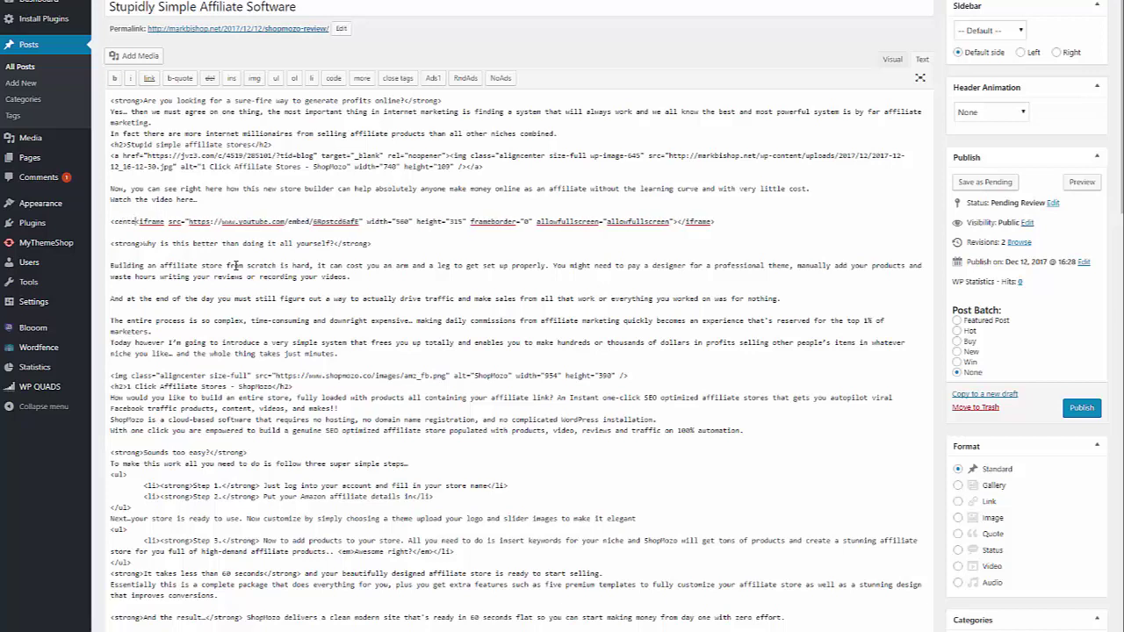
type(">")
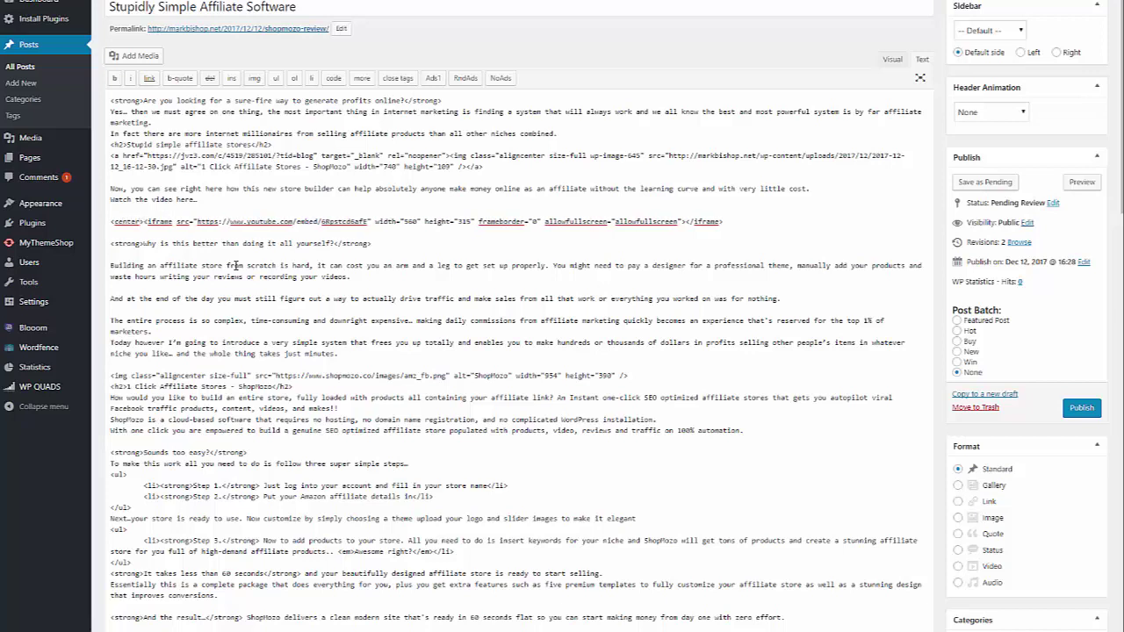
left_click_drag(145, 222, 111, 224)
right_click(119, 225)
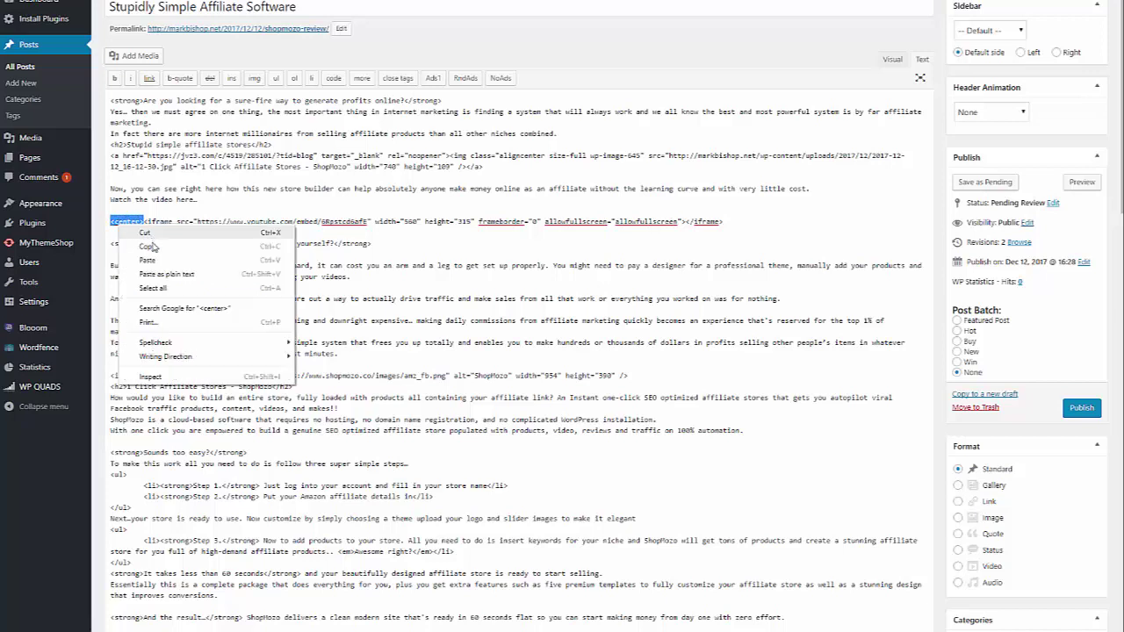
left_click(145, 250)
left_click(726, 221)
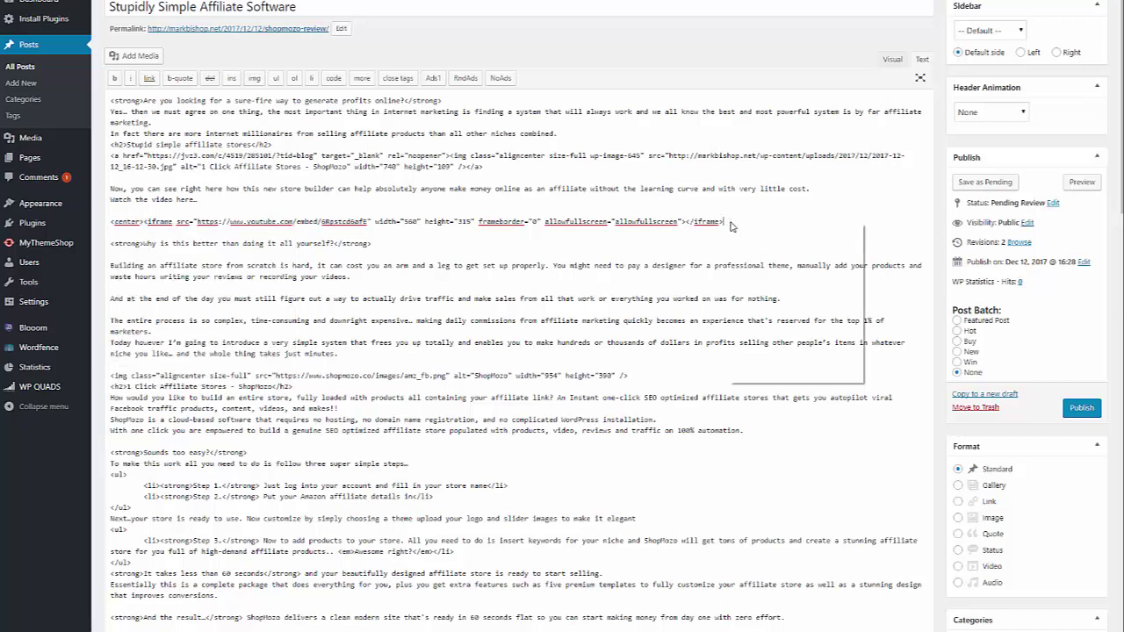
right_click(730, 224)
left_click(773, 295)
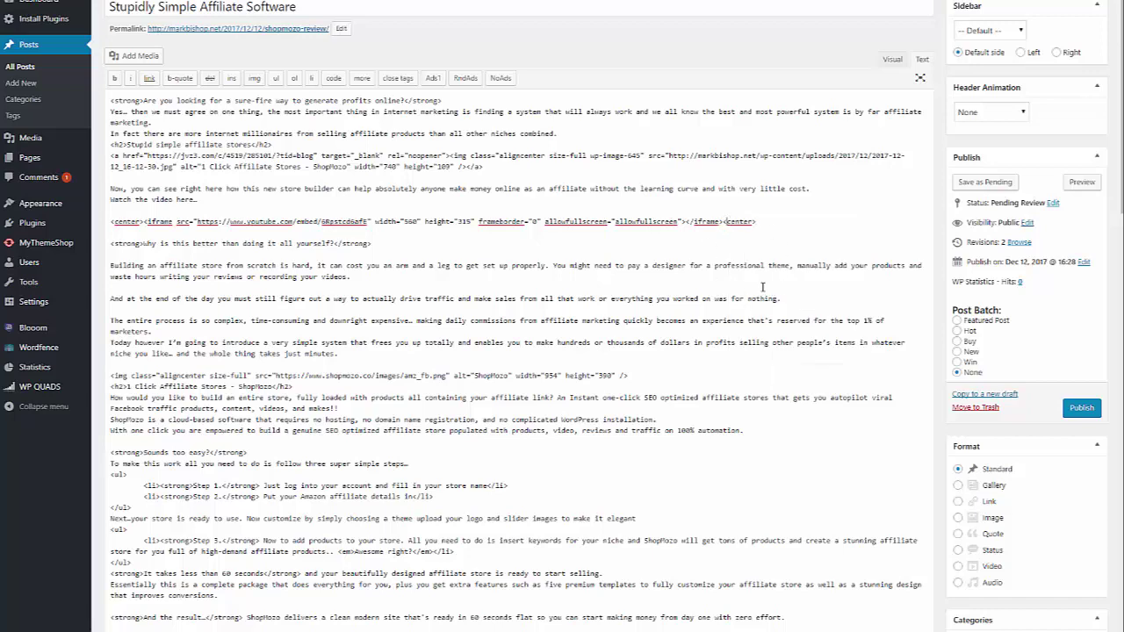
type("/")
Step: Confirm the video appears centred and save the post as Pending
left_click(892, 58)
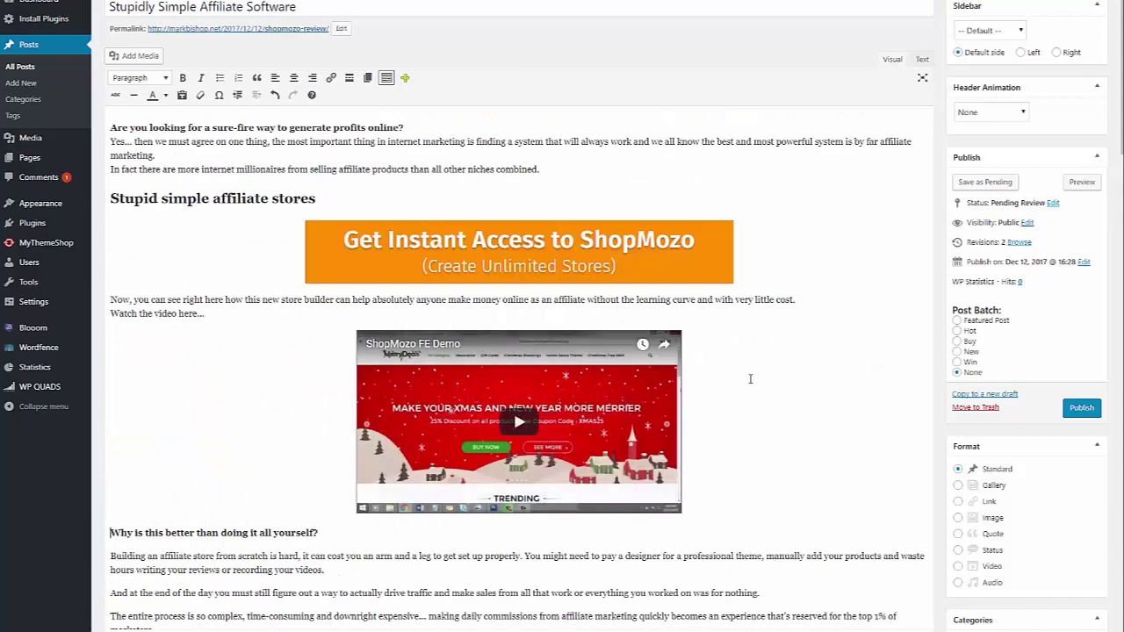
scroll(632, 375, "down", 1)
left_click(972, 70)
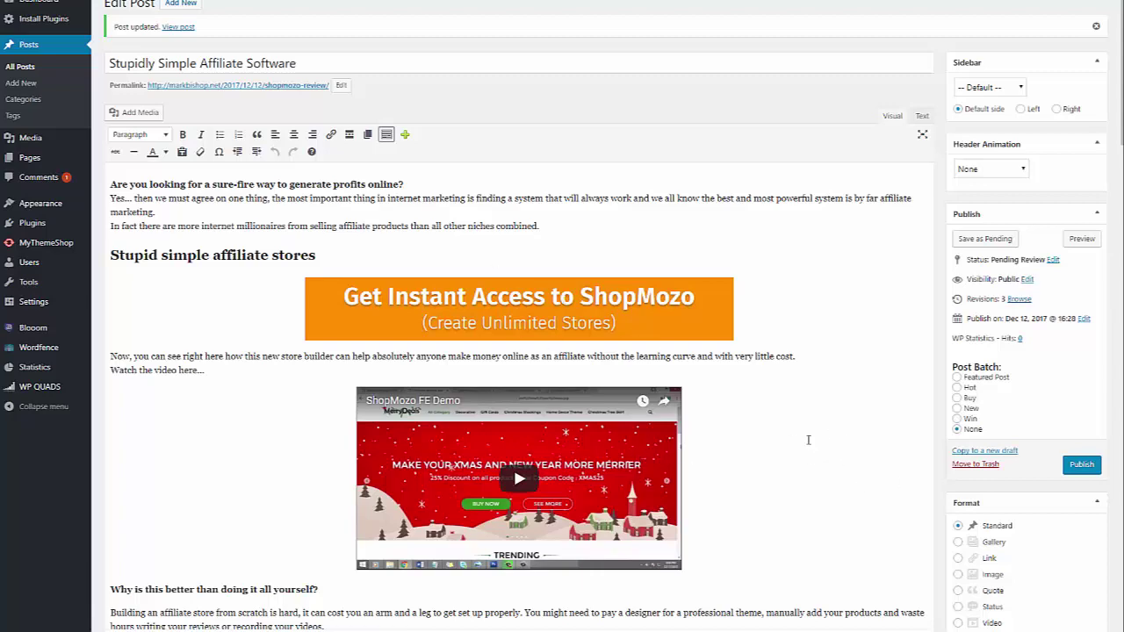
scroll(808, 440, "down", 3)
scroll(808, 440, "up", 3)
Step: View the live post and scroll to check the ShopMozo banner and centred demo video
left_click(179, 27)
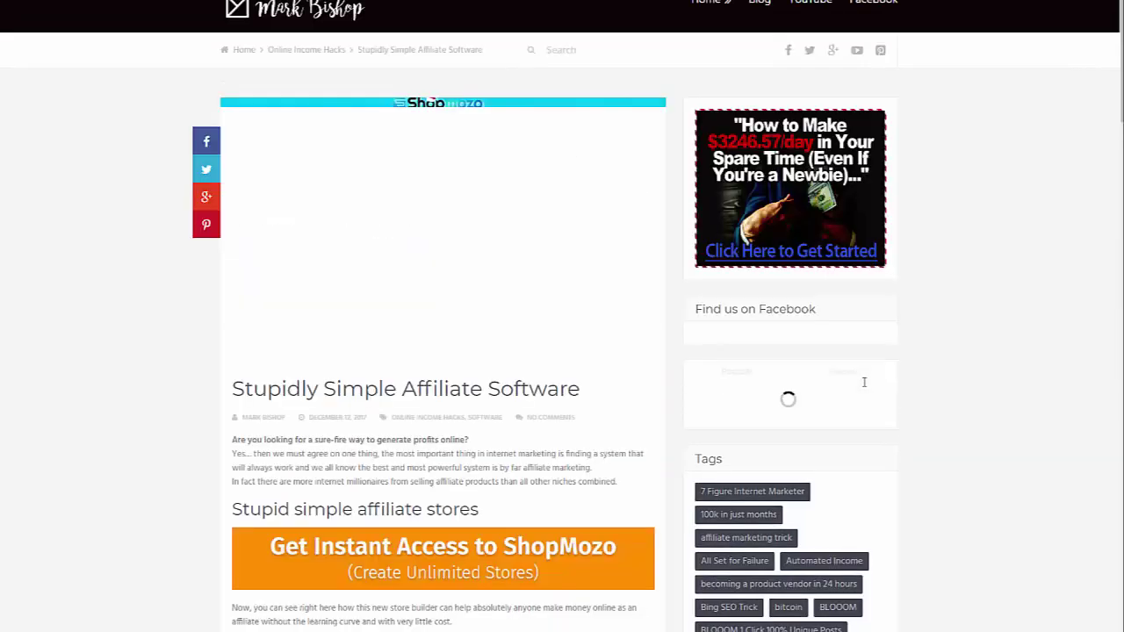
scroll(575, 275, "down", 2)
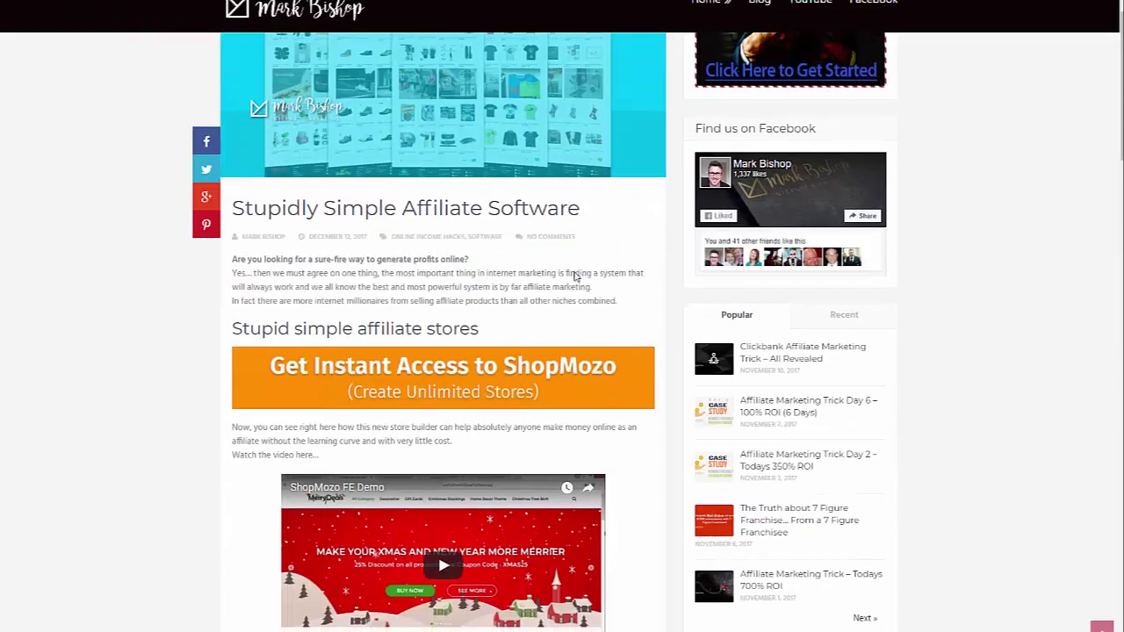
scroll(575, 276, "down", 4)
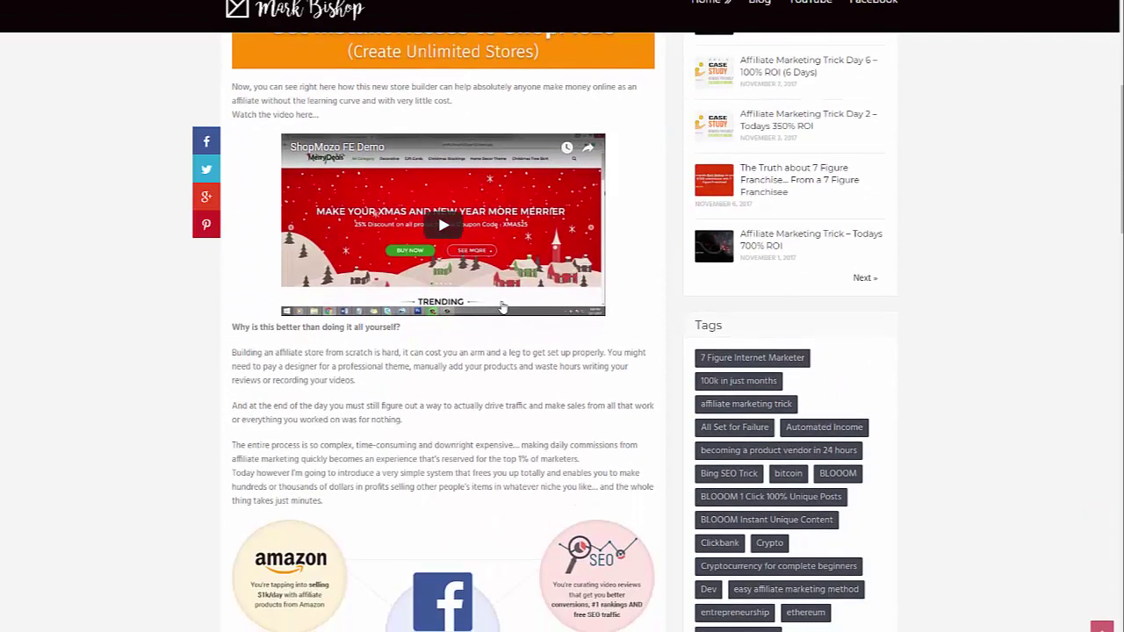
scroll(545, 288, "up", 3)
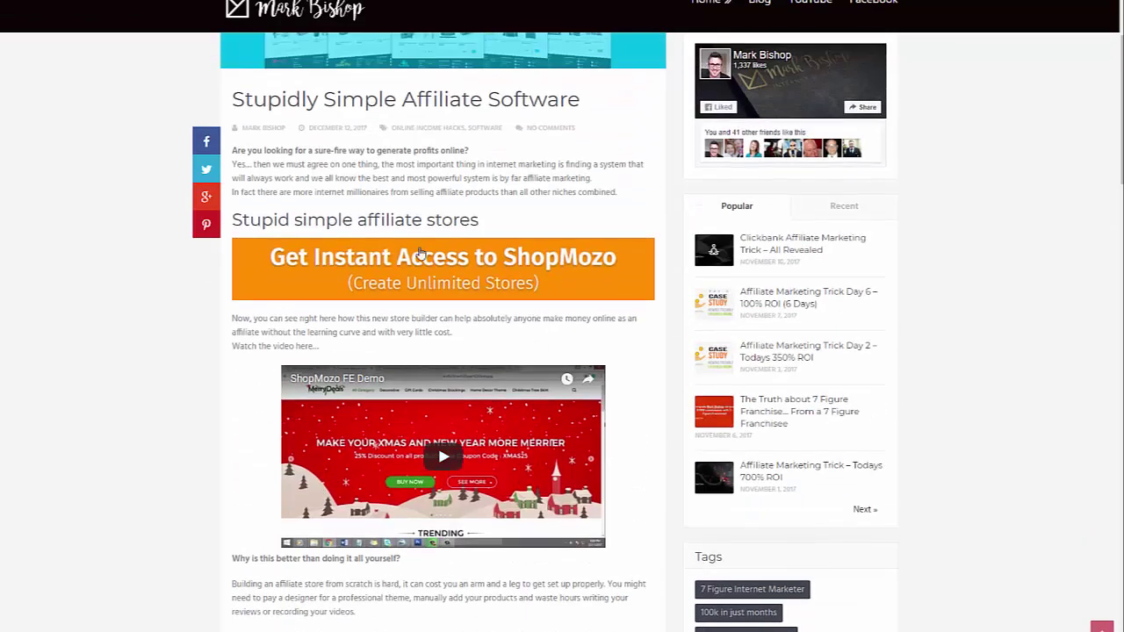
scroll(558, 298, "up", 2)
scroll(558, 299, "down", 1)
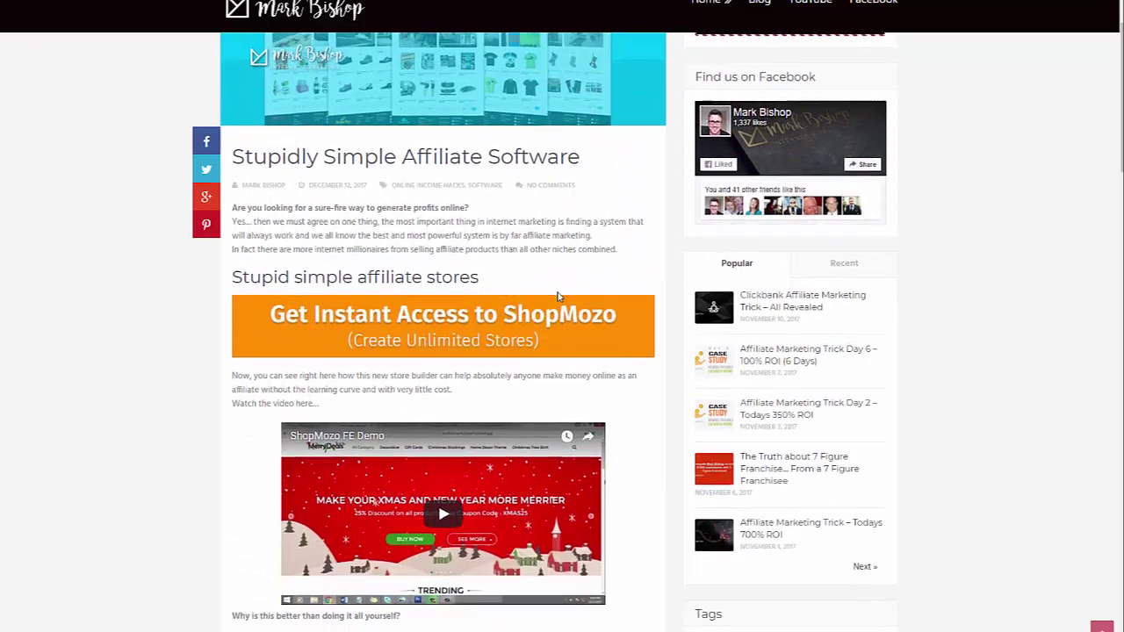
scroll(558, 297, "down", 2)
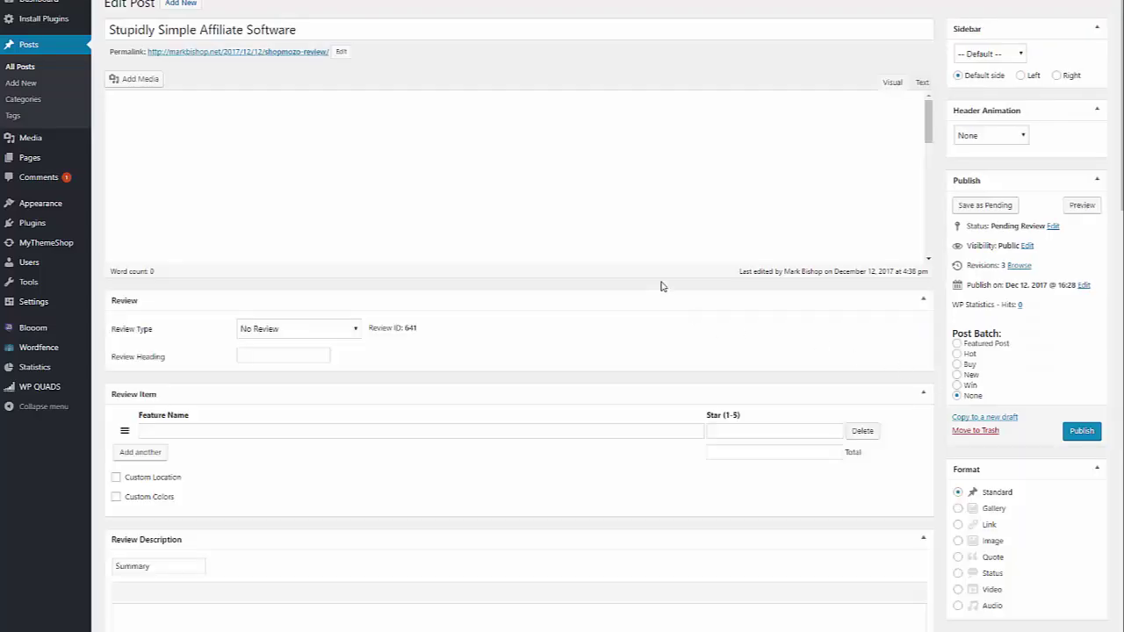
Step: Move the orange ShopMozo banner beneath the demo video, undoing the accidental text loss
scroll(773, 284, "down", 2)
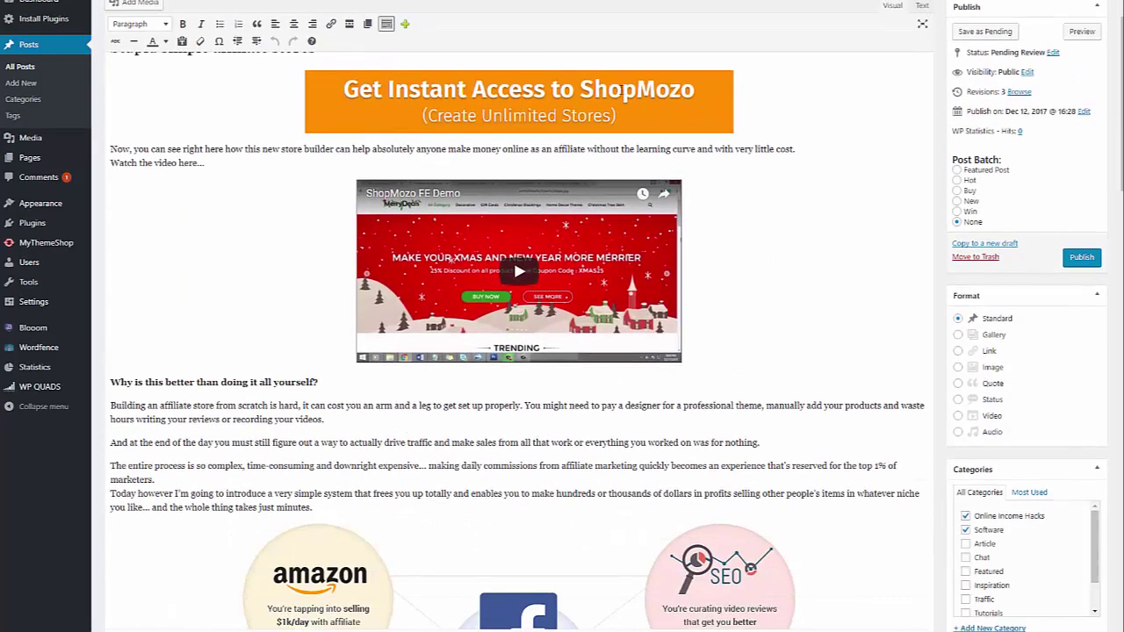
left_click_drag(621, 89, 577, 415)
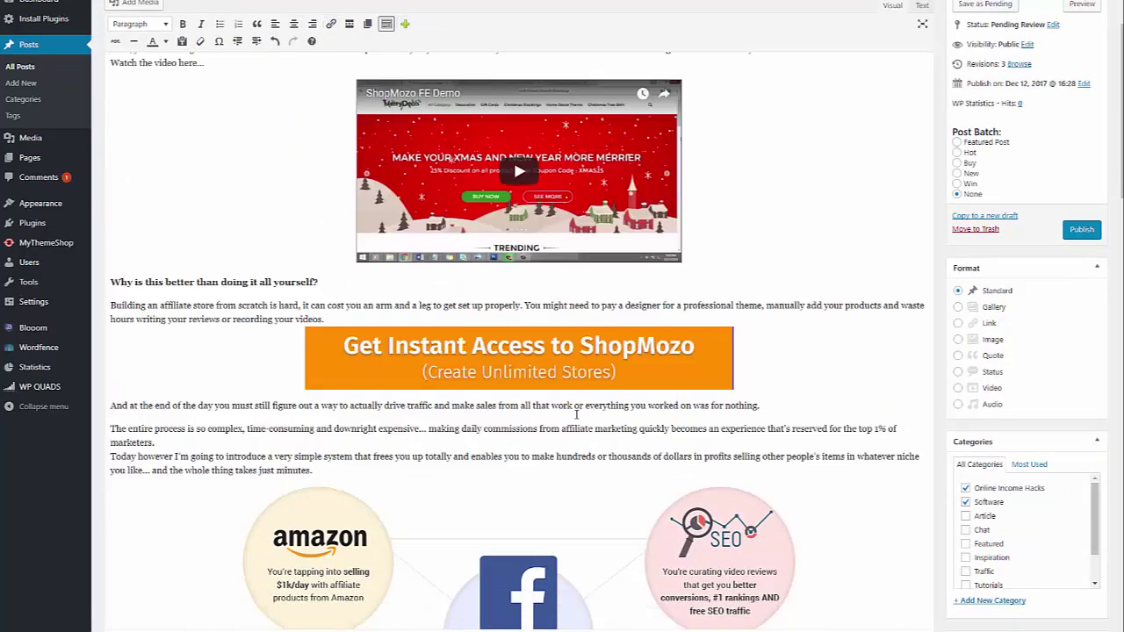
left_click(187, 341)
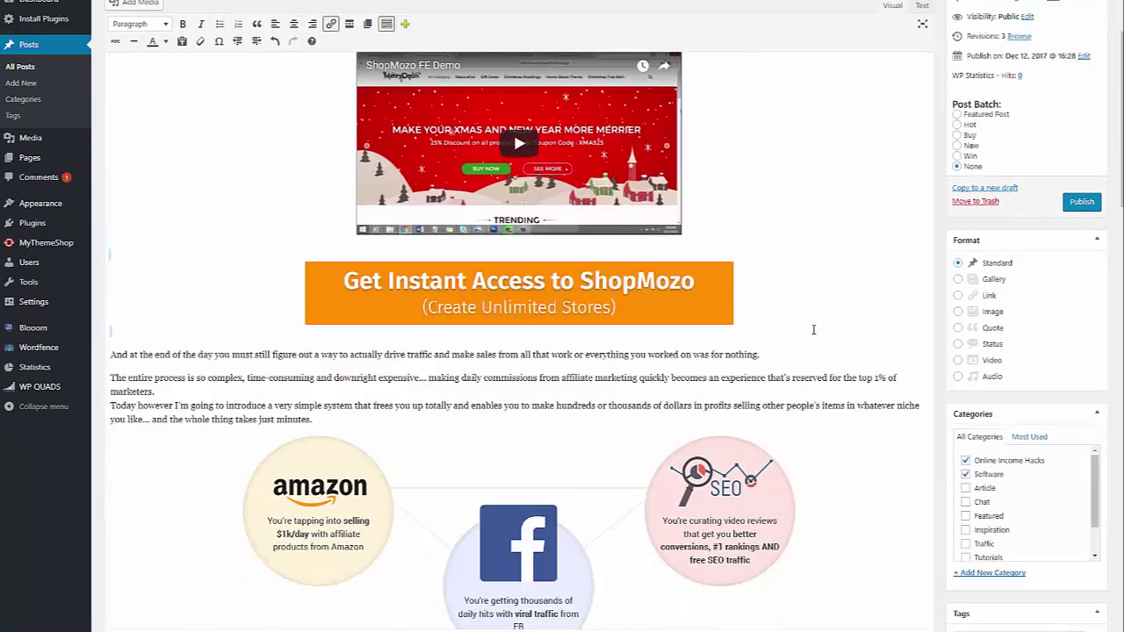
key("ctrl+z")
scroll(215, 326, "down", 1)
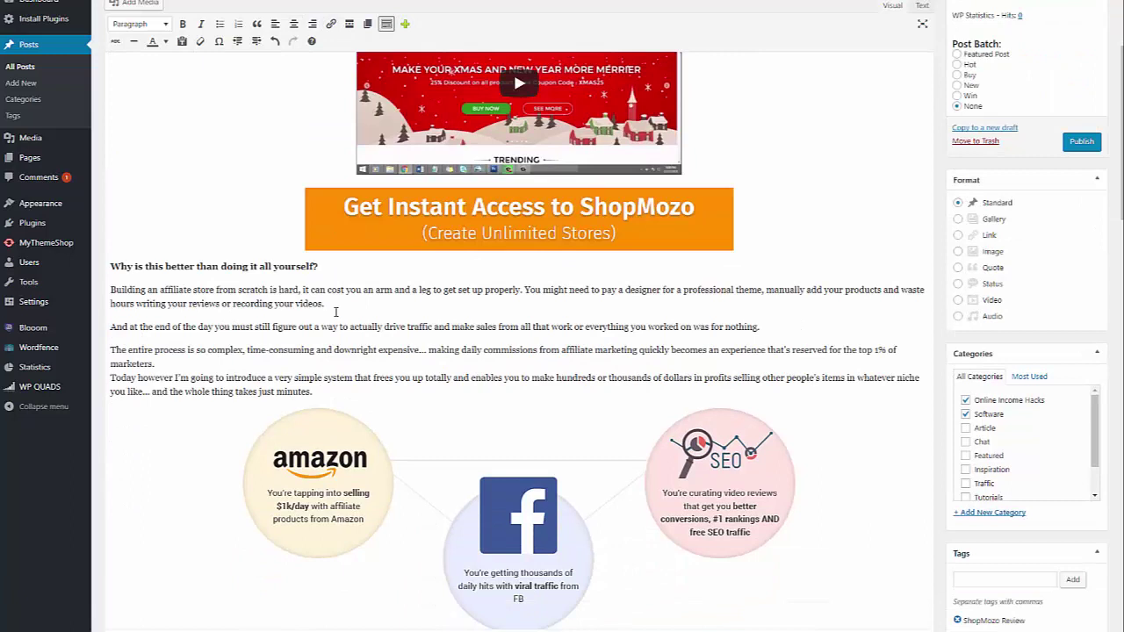
scroll(969, 159, "up", 2)
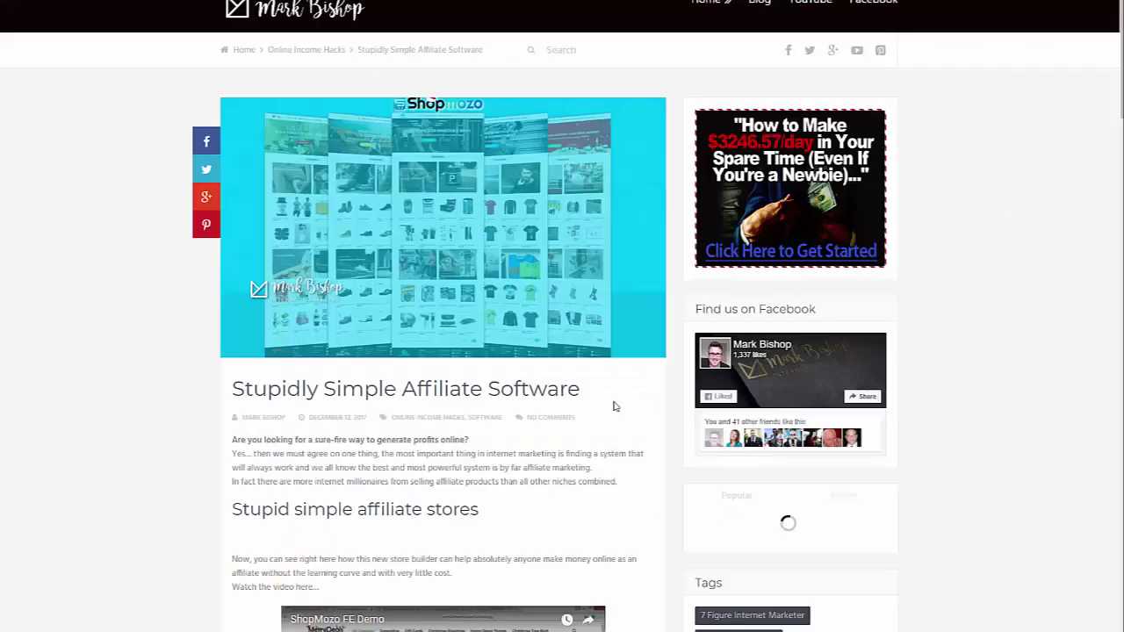
scroll(615, 406, "down", 5)
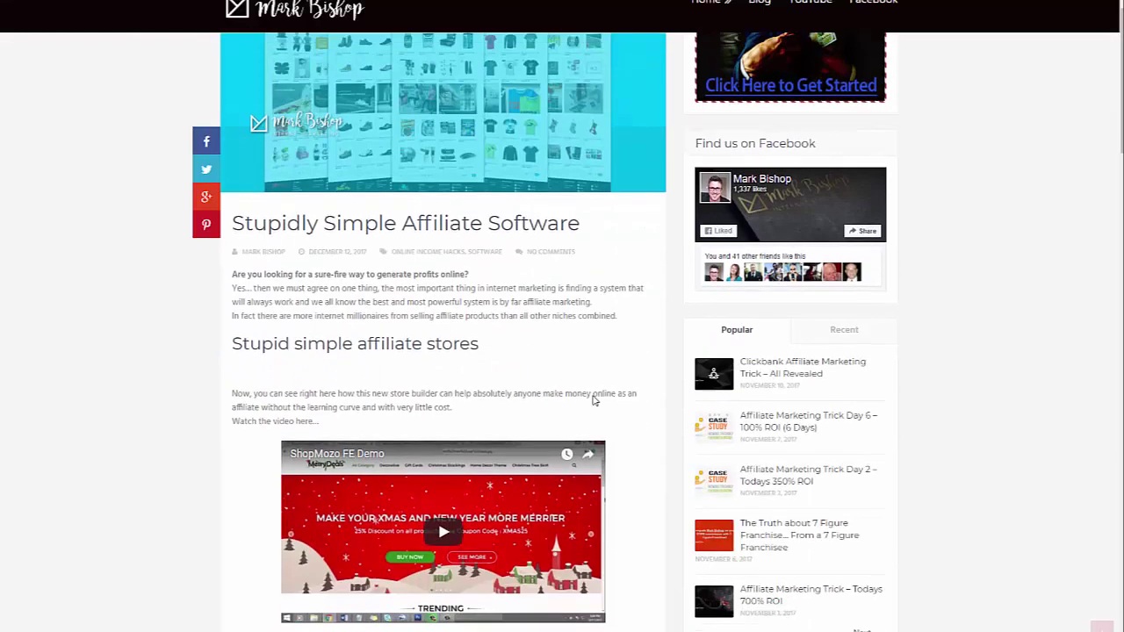
scroll(440, 243, "up", 3)
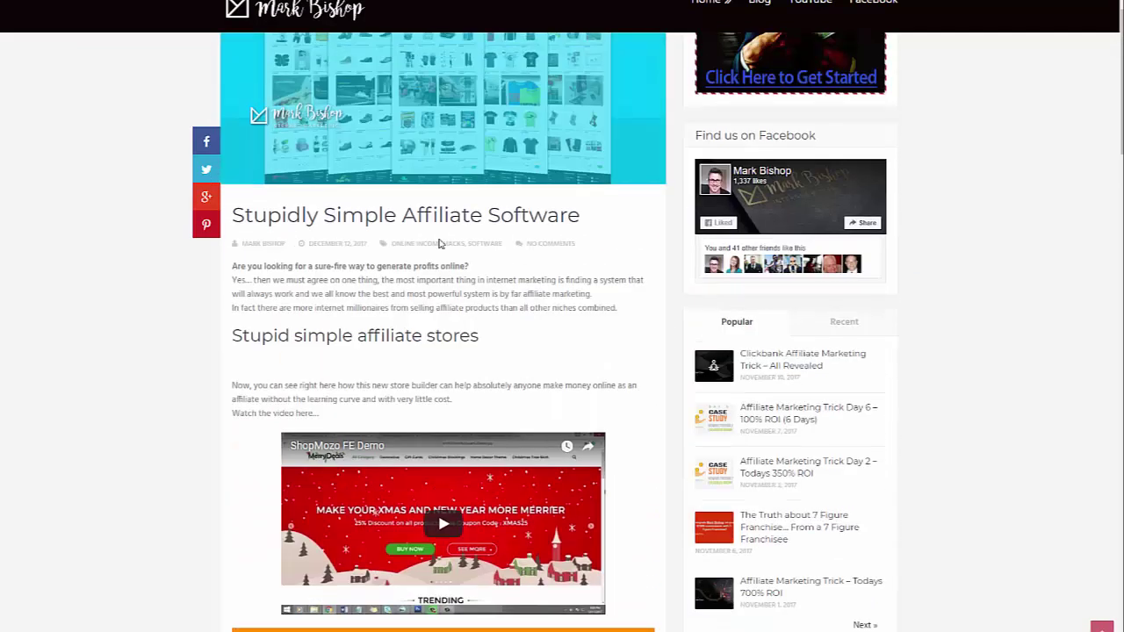
scroll(474, 204, "up", 2)
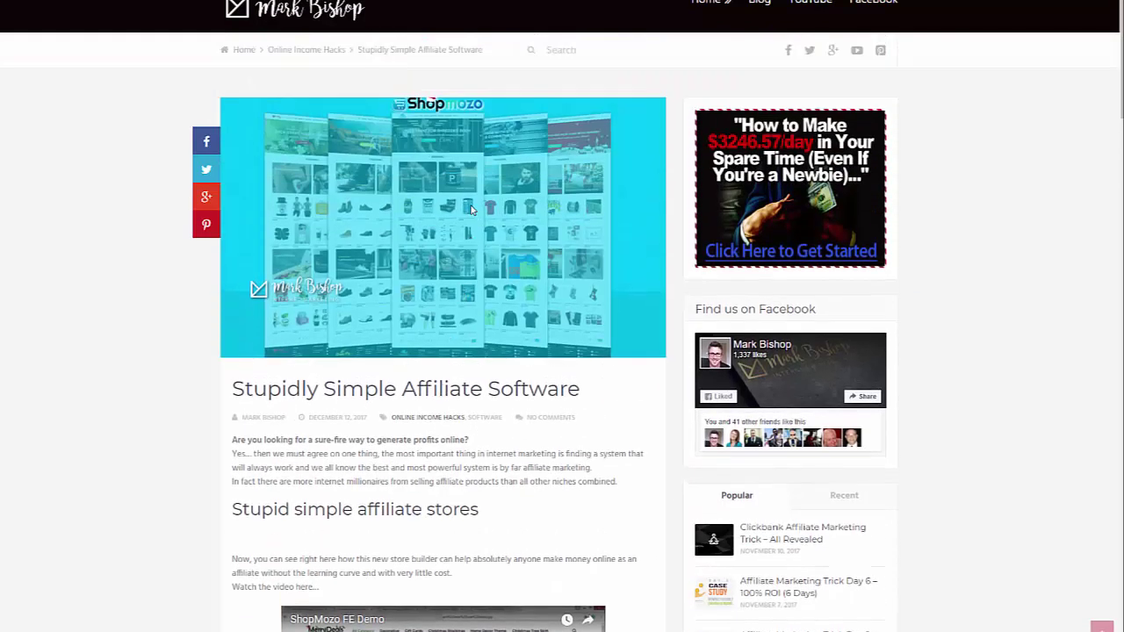
scroll(468, 305, "down", 2)
scroll(470, 305, "down", 2)
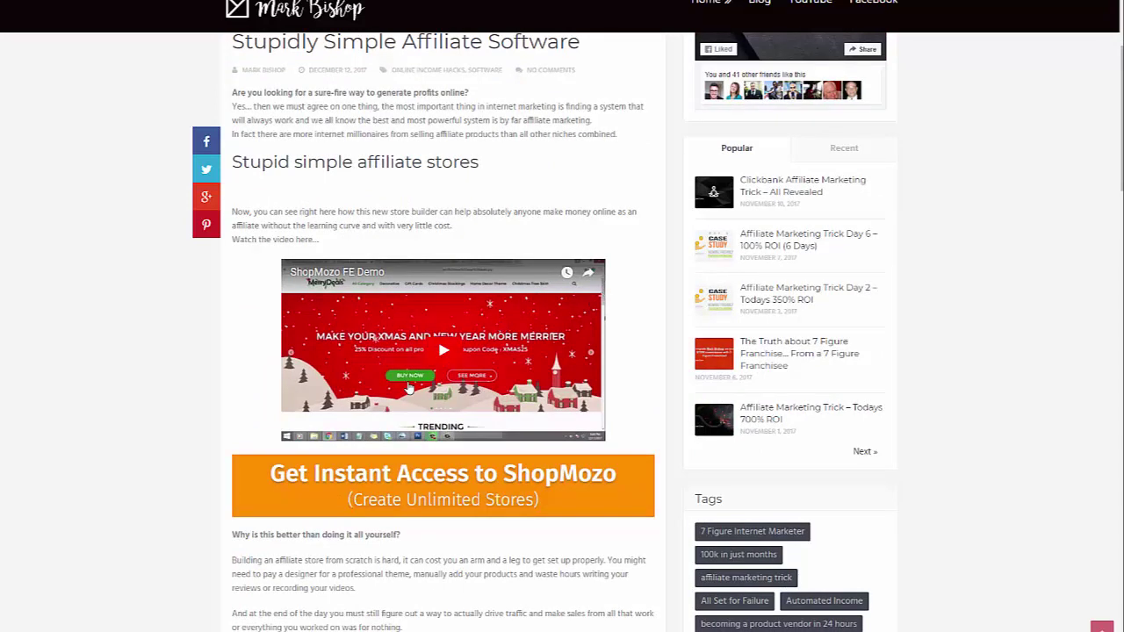
scroll(387, 389, "down", 2)
scroll(334, 389, "down", 1)
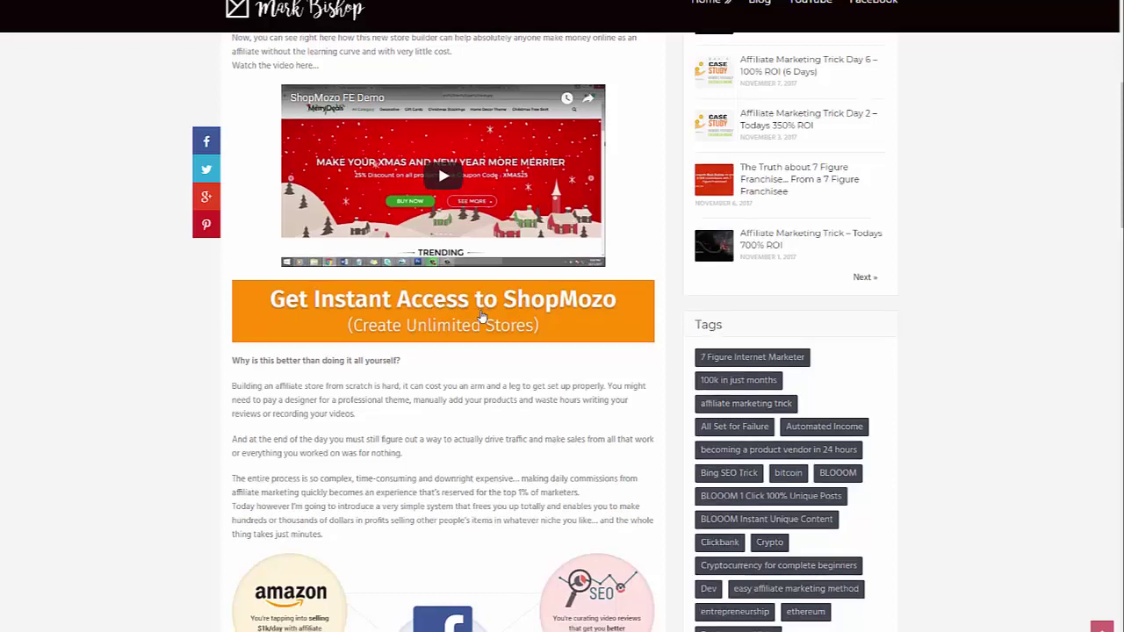
scroll(400, 284, "down", 4)
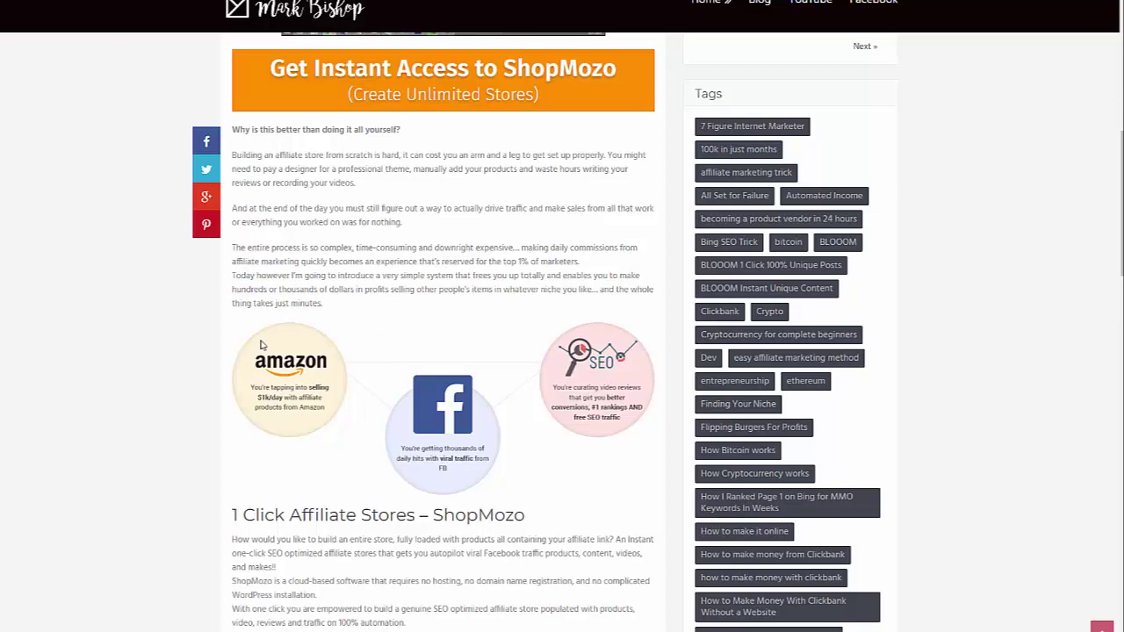
scroll(538, 410, "down", 5)
scroll(539, 409, "down", 2)
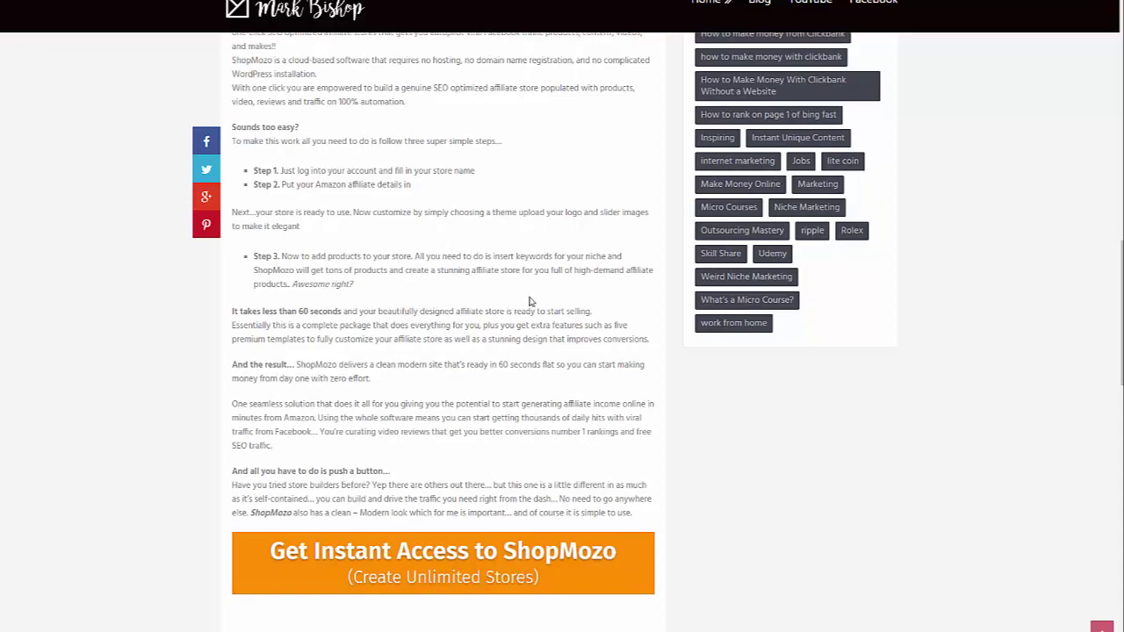
scroll(527, 299, "down", 5)
scroll(575, 429, "up", 12)
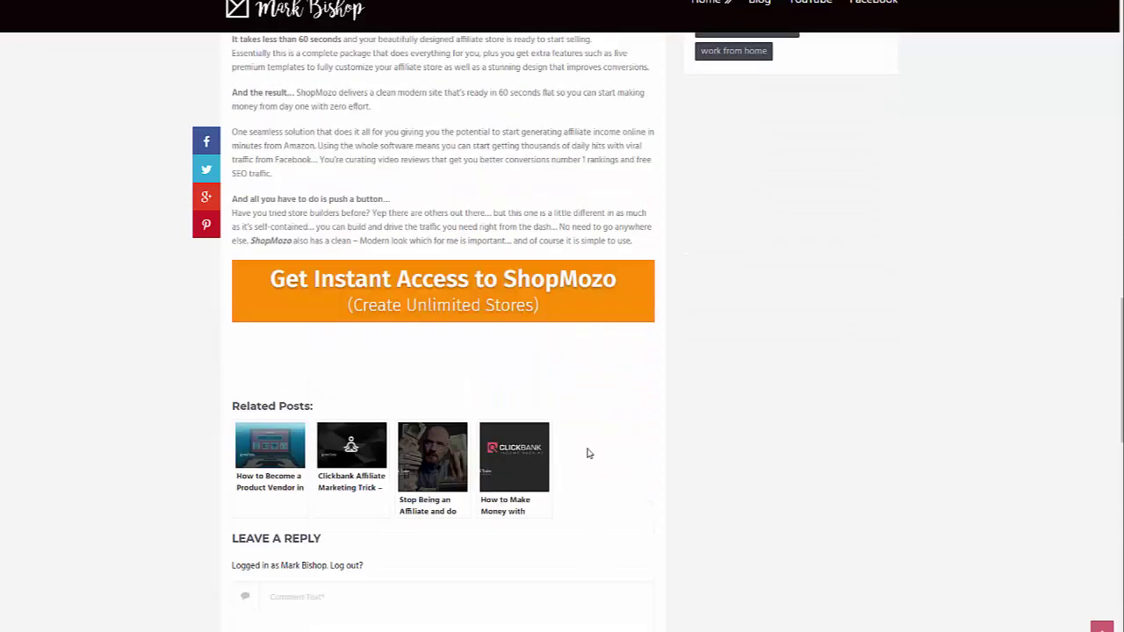
scroll(589, 448, "up", 5)
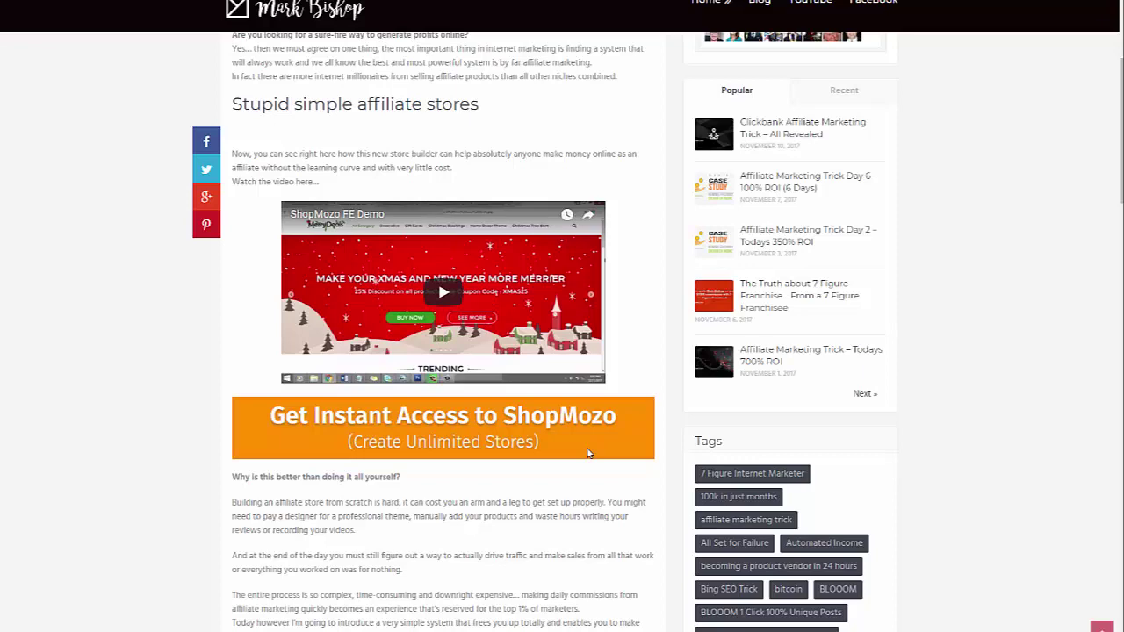
Step: Review the front-end preview, then return to the Edit Post screen
scroll(575, 450, "up", 5)
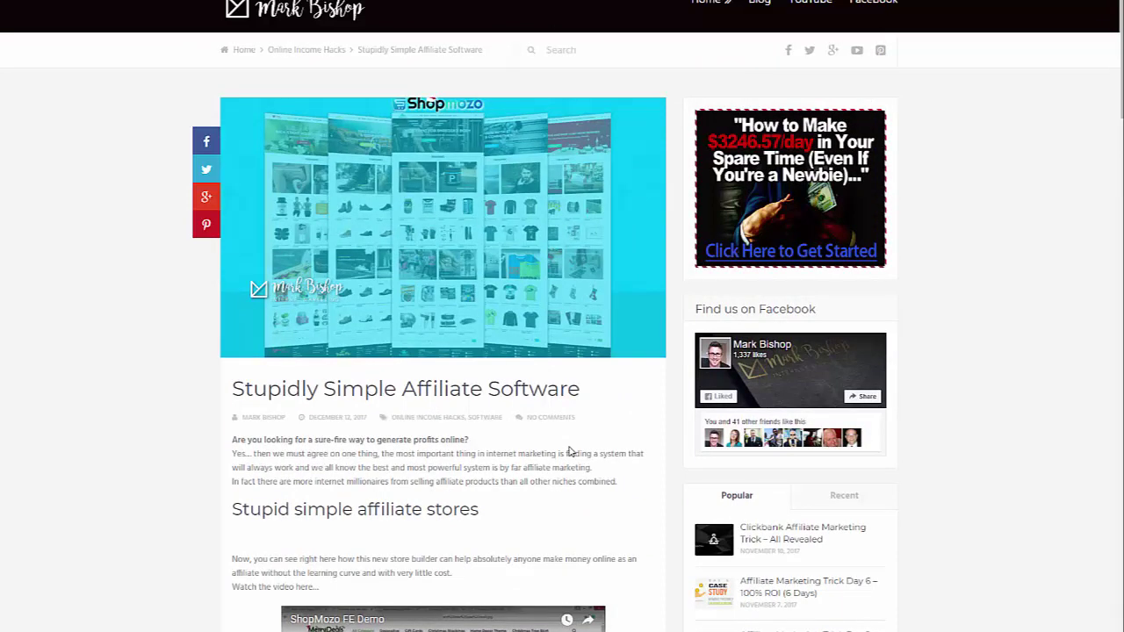
scroll(560, 453, "down", 1)
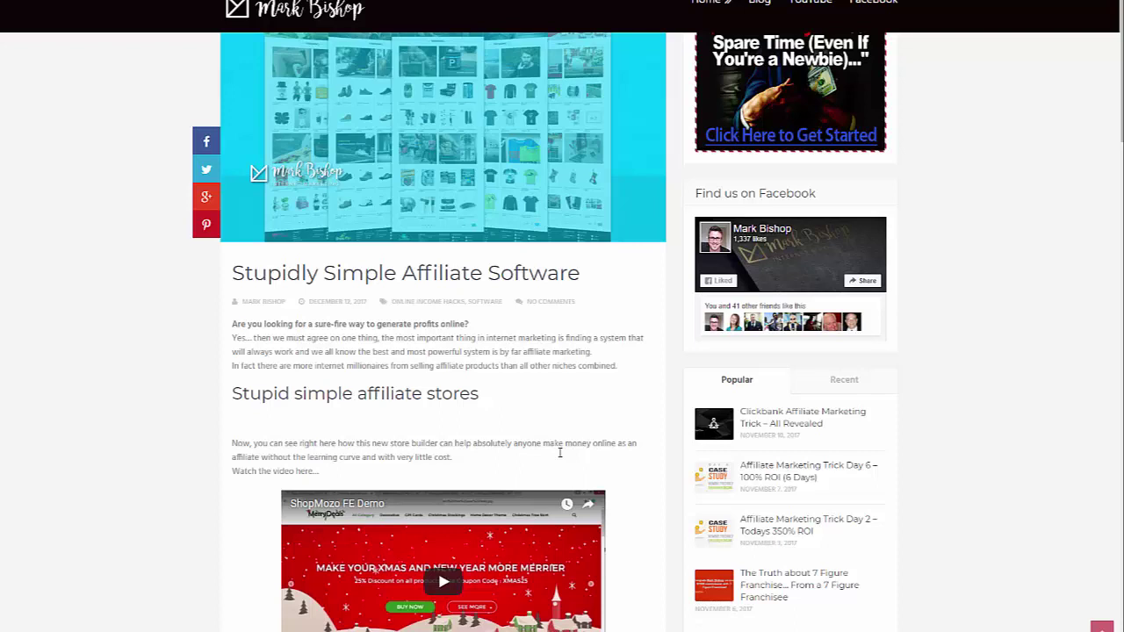
scroll(575, 432, "down", 3)
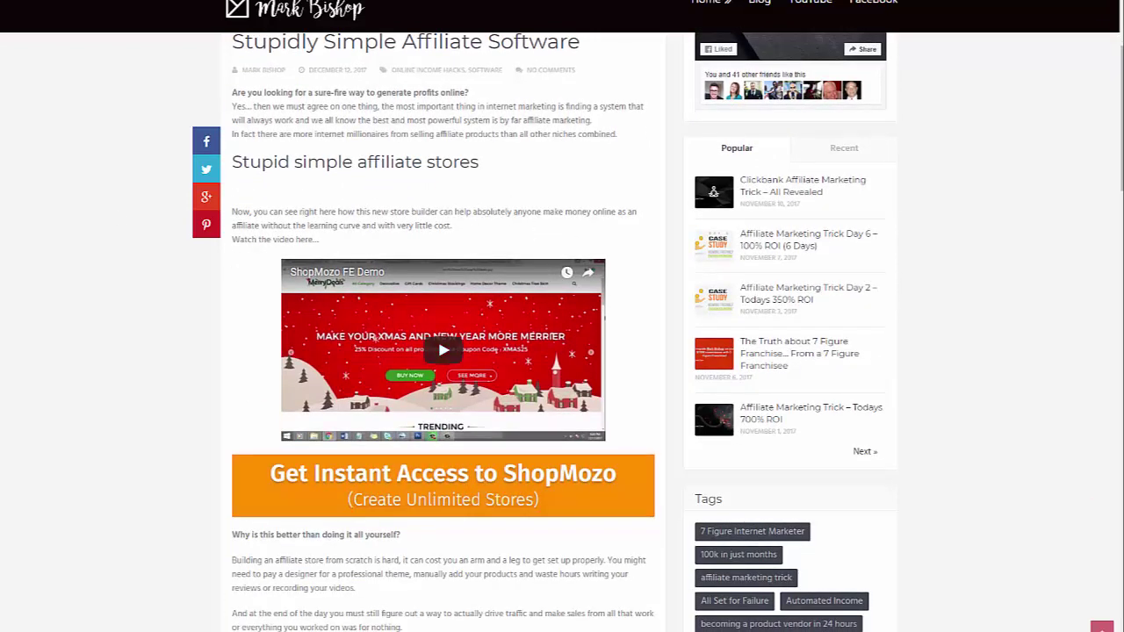
key("alt+Left")
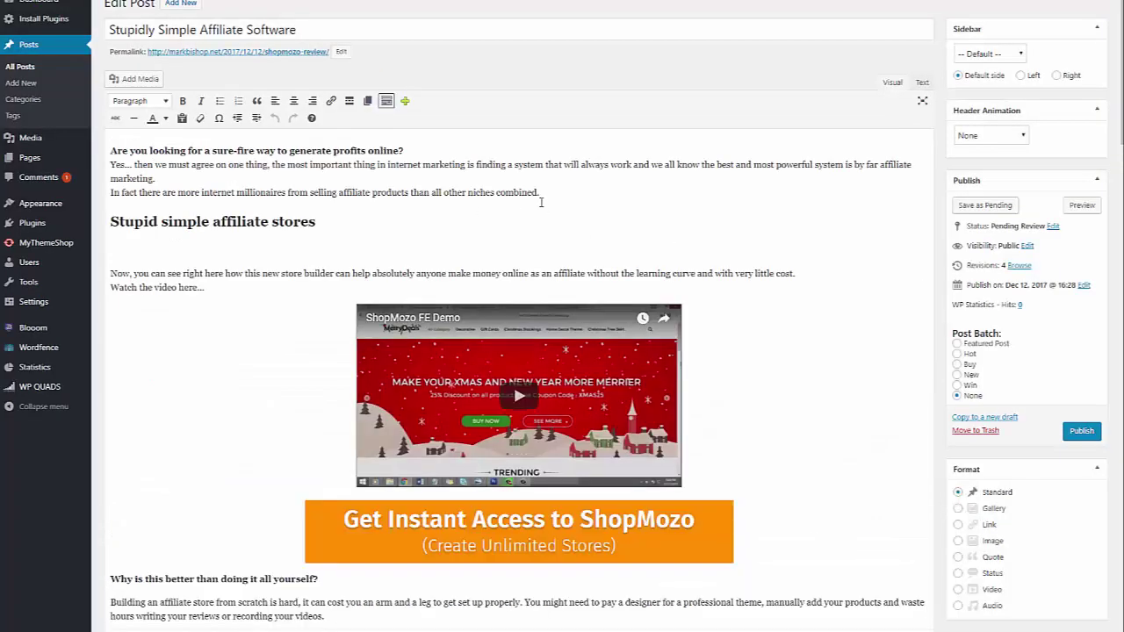
Step: Copy the post body text from the opening question to 'simple to use.'
left_click_drag(111, 152, 660, 276)
right_click(587, 277)
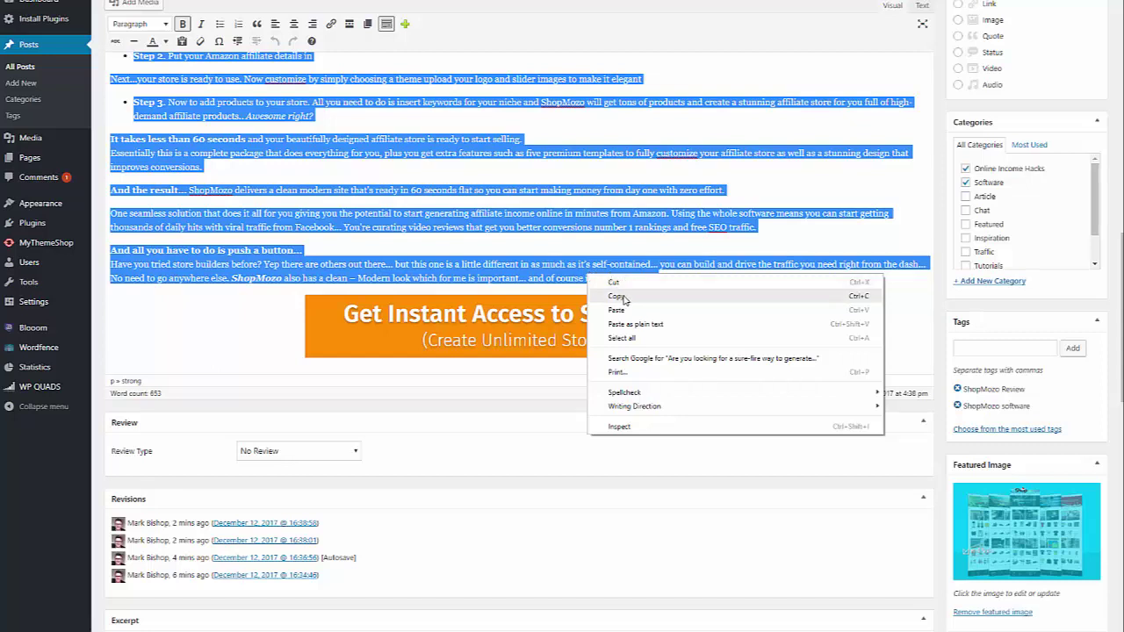
left_click(623, 297)
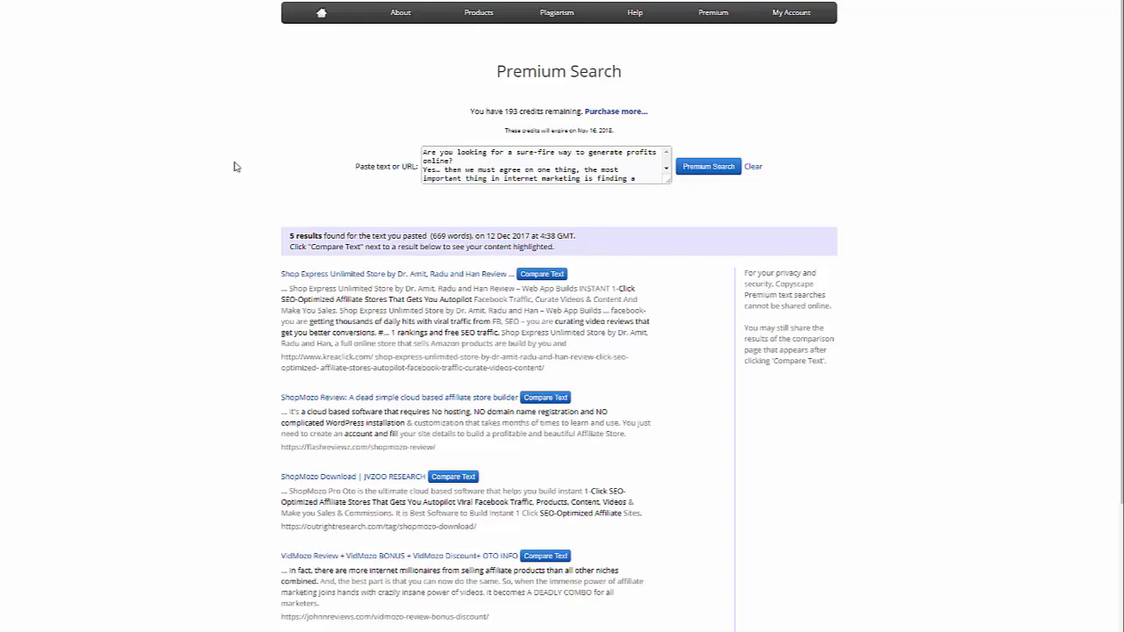
scroll(235, 167, "down", 2)
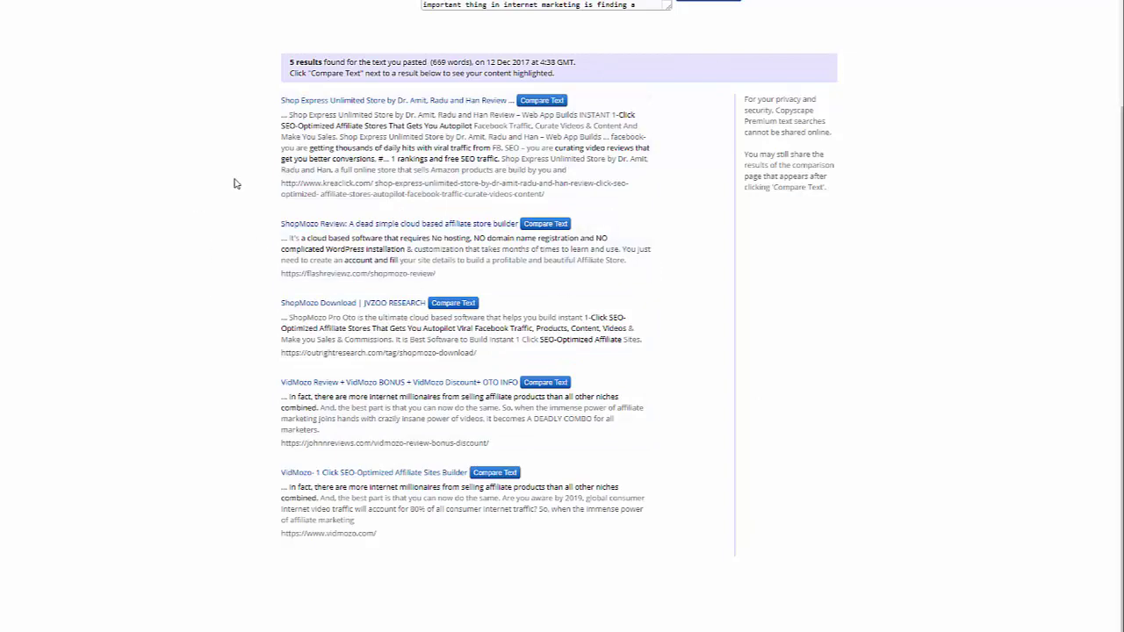
scroll(235, 183, "up", 1)
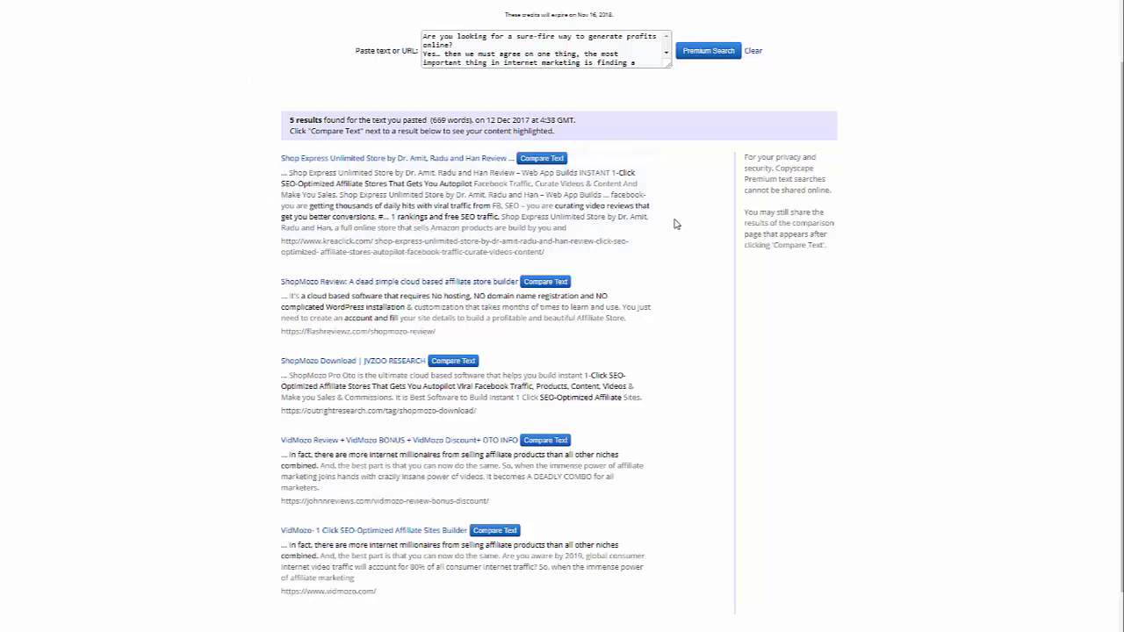
scroll(688, 235, "down", 1)
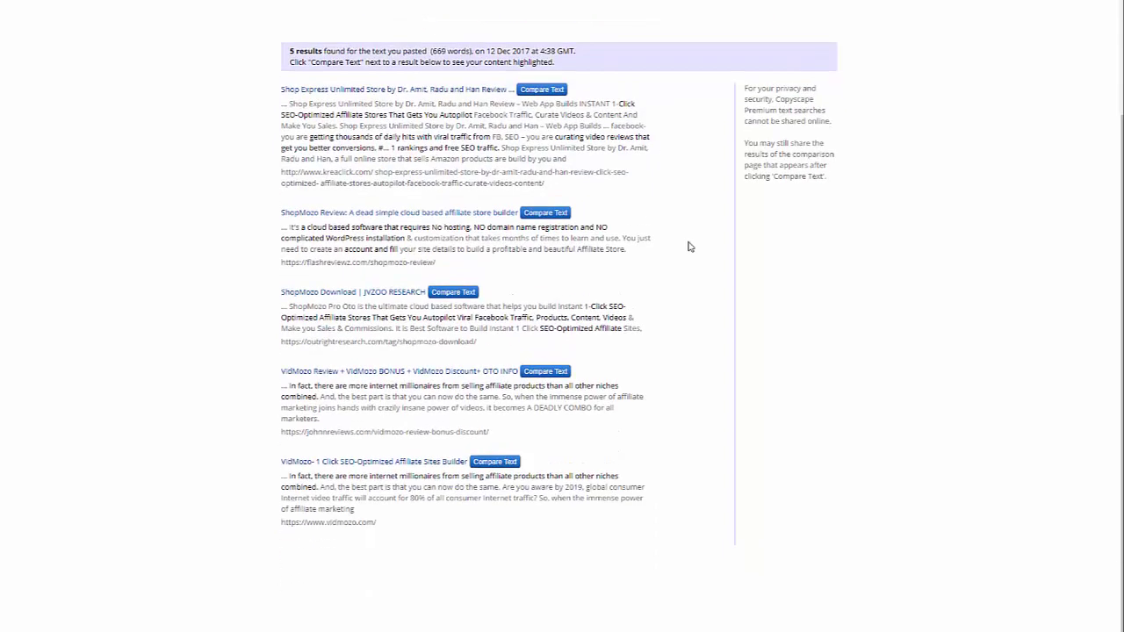
scroll(690, 246, "up", 3)
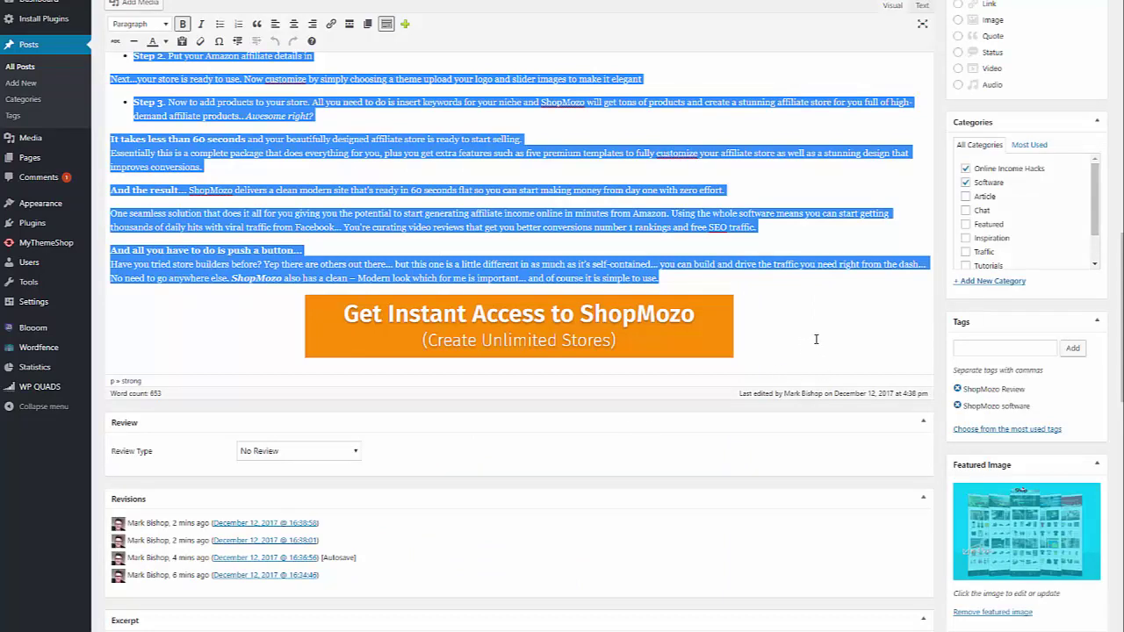
Step: Deselect the post text and publish 'Stupidly Simple Affiliate Software'
scroll(815, 330, "down", 3)
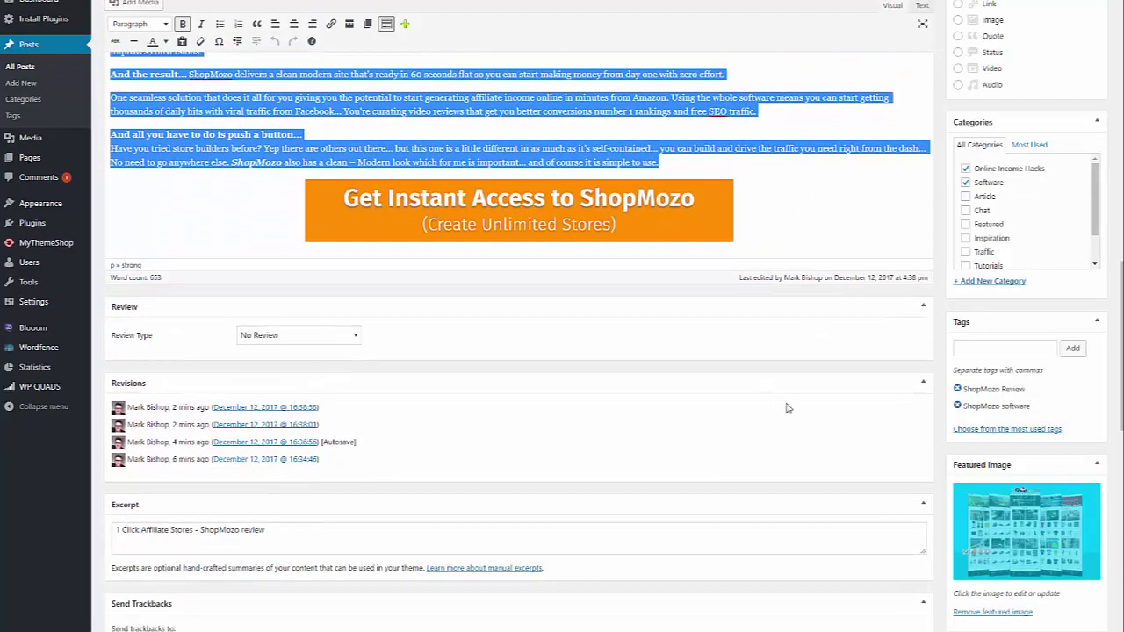
scroll(808, 389, "up", 10)
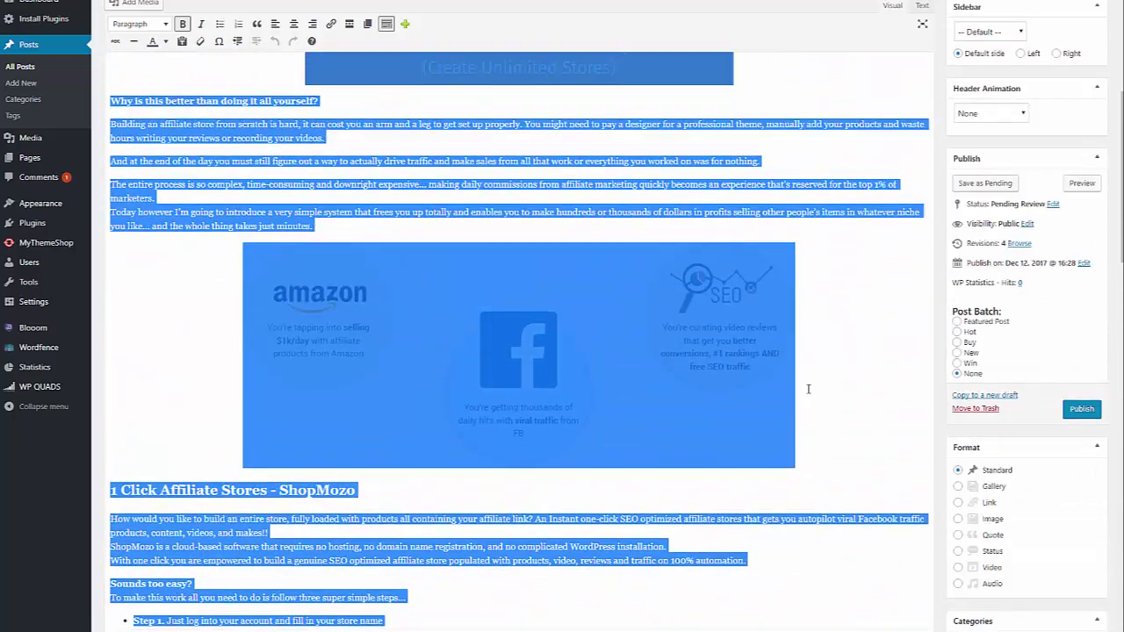
left_click(808, 389)
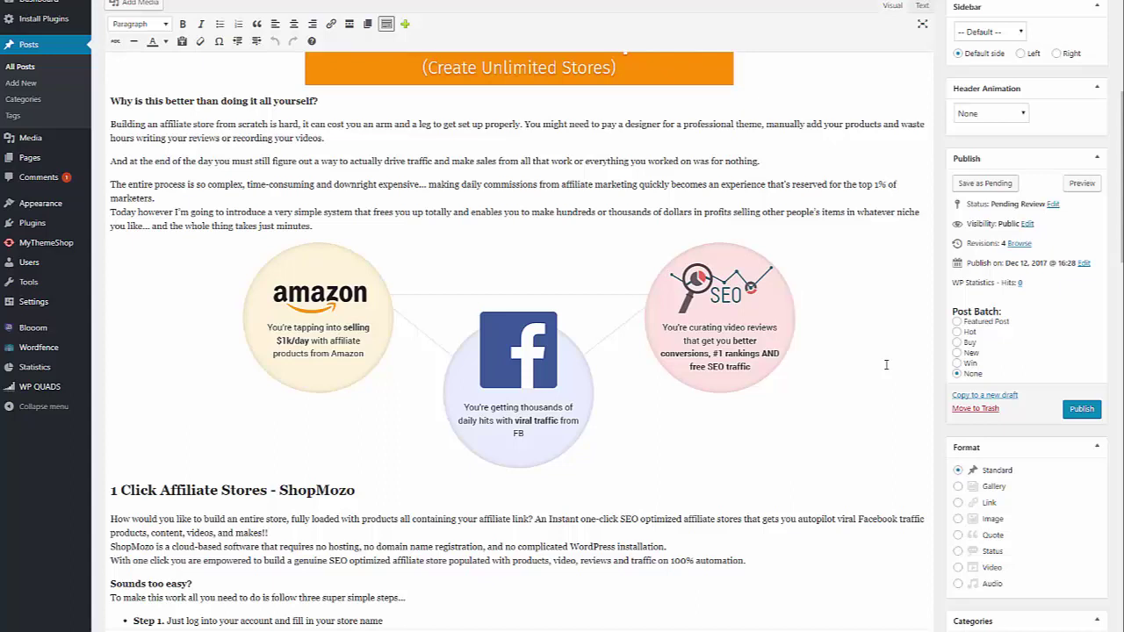
scroll(842, 230, "up", 2)
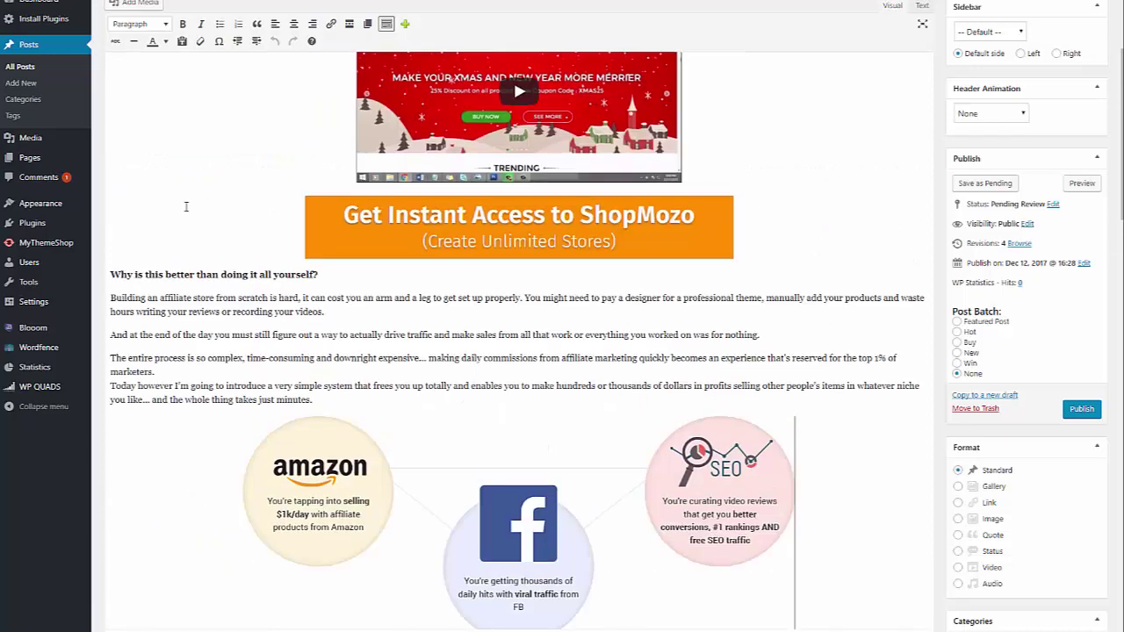
left_click(1080, 410)
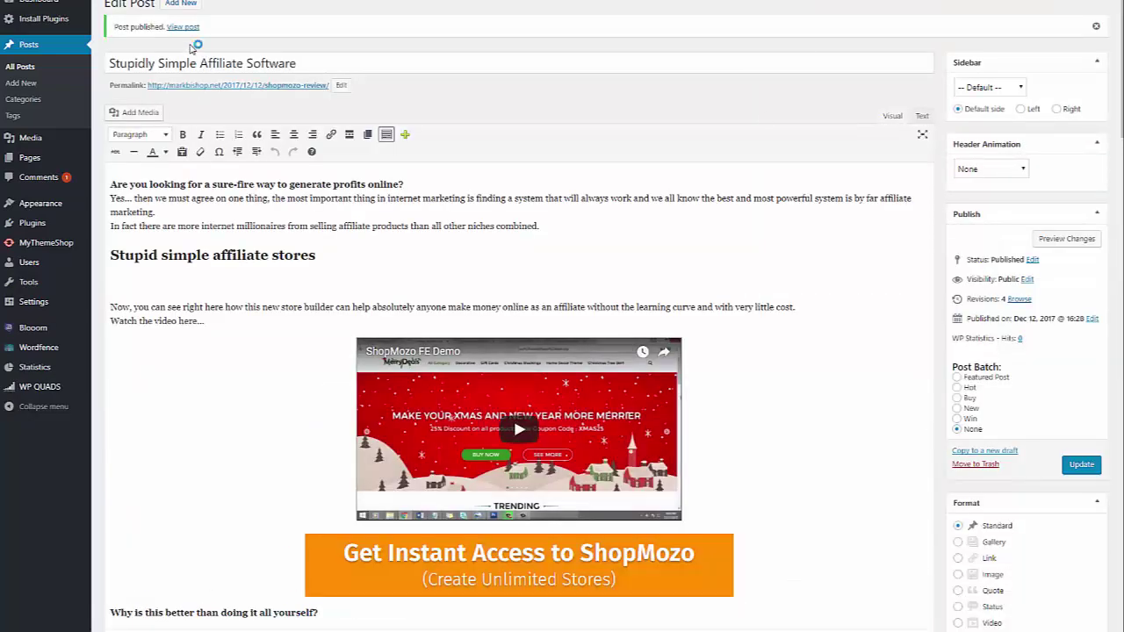
Step: Open the published post's live page and scroll through its banner, video, button and graphic
left_click(182, 26)
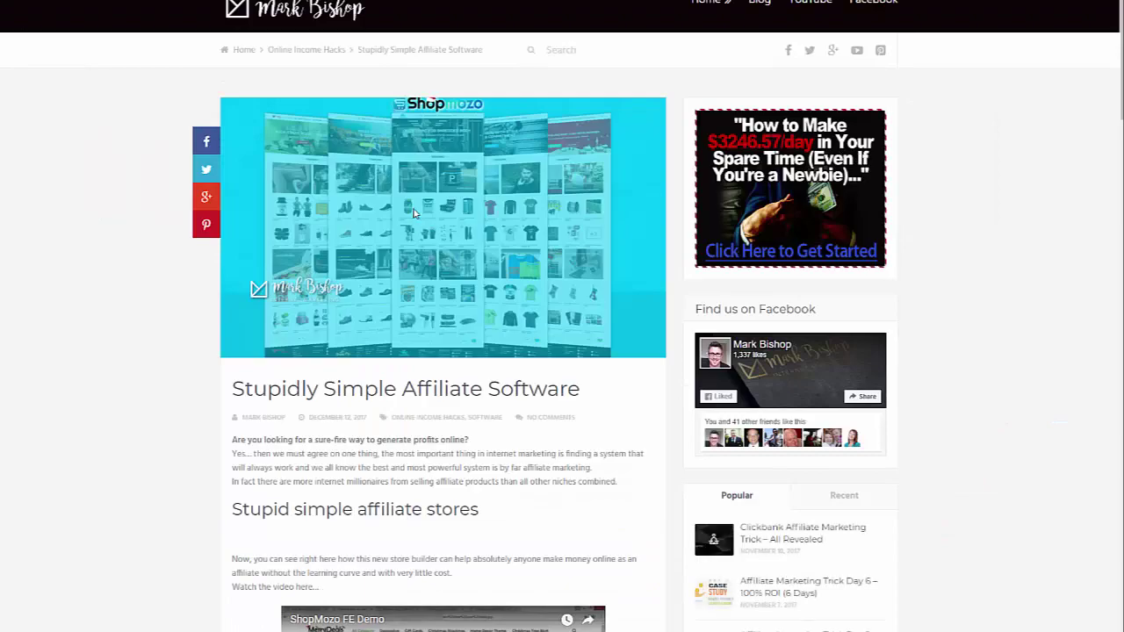
scroll(414, 213, "down", 10)
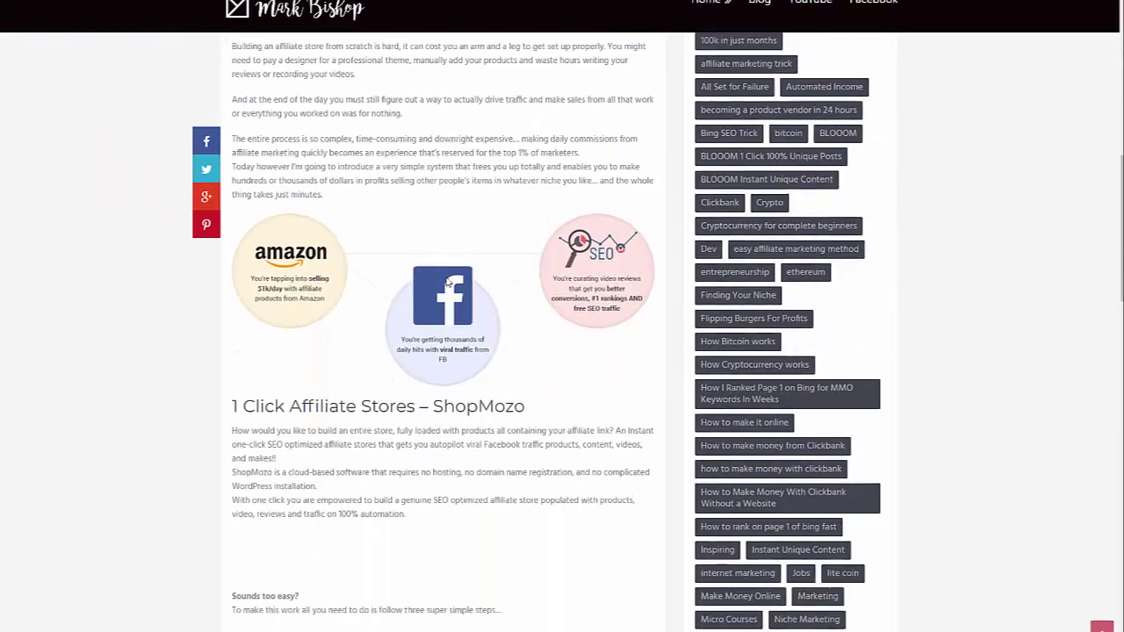
scroll(448, 281, "down", 9)
scroll(563, 307, "up", 3)
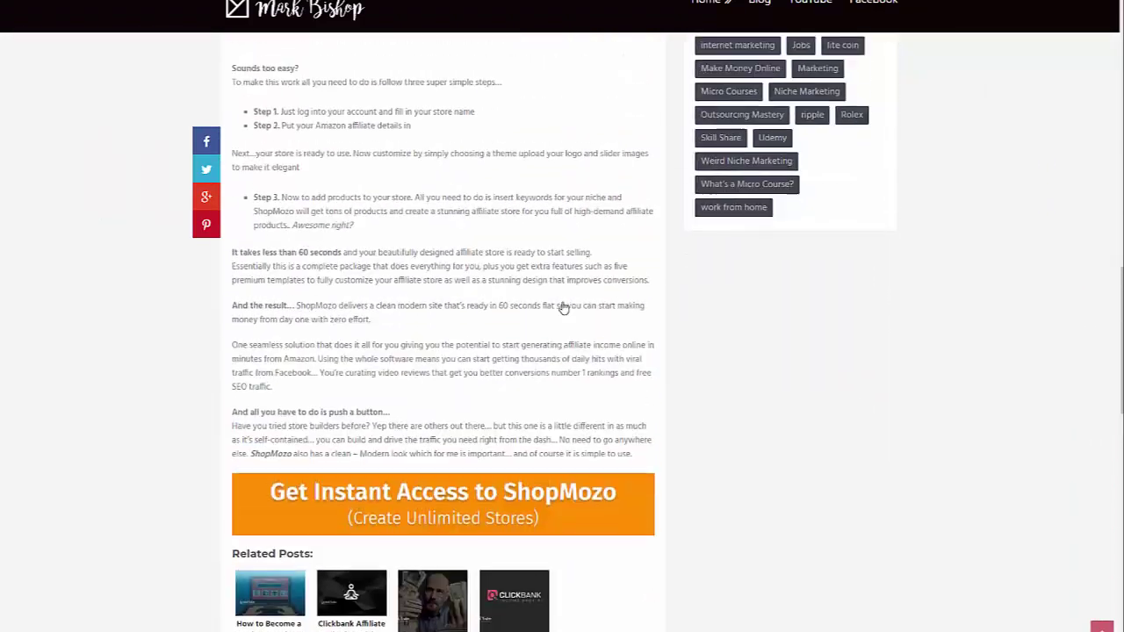
scroll(563, 307, "up", 8)
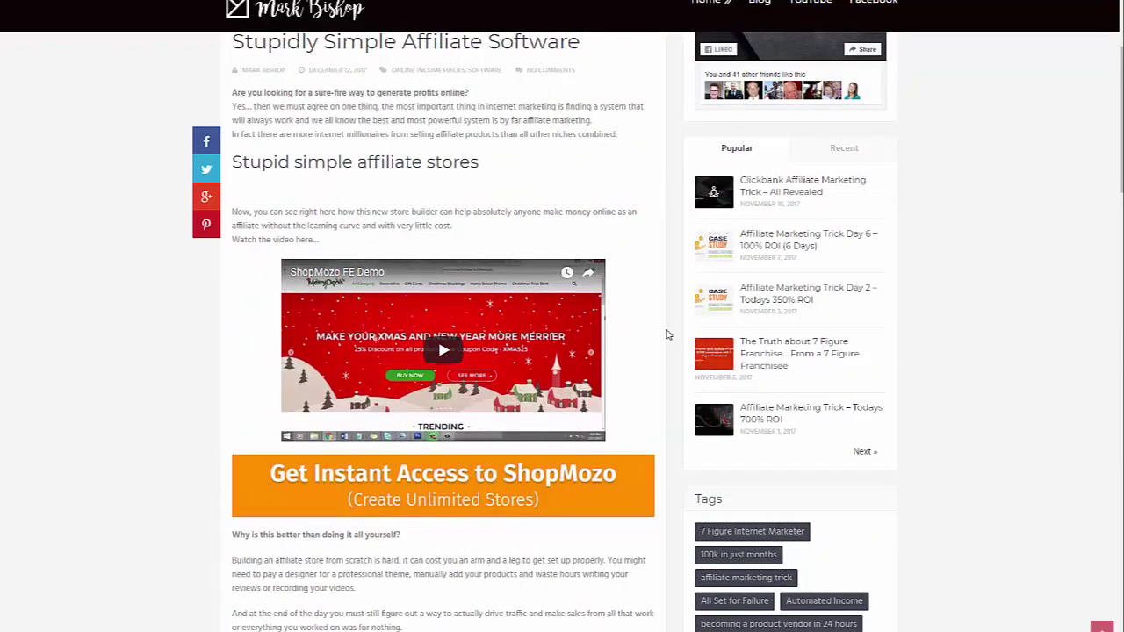
scroll(656, 288, "down", 15)
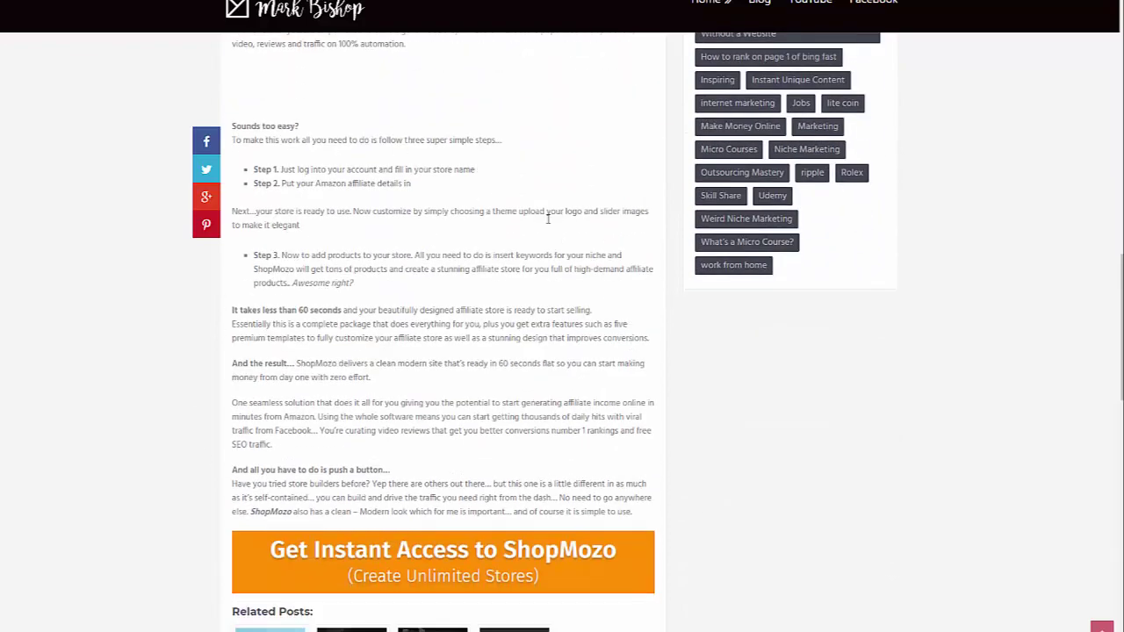
scroll(588, 238, "down", 4)
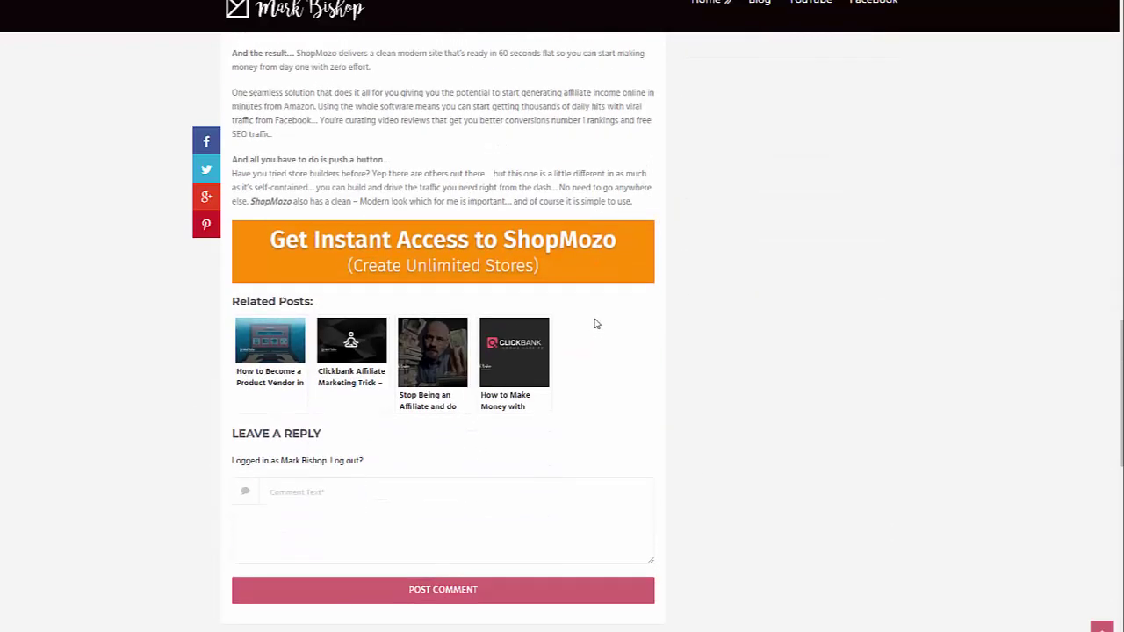
scroll(595, 324, "up", 20)
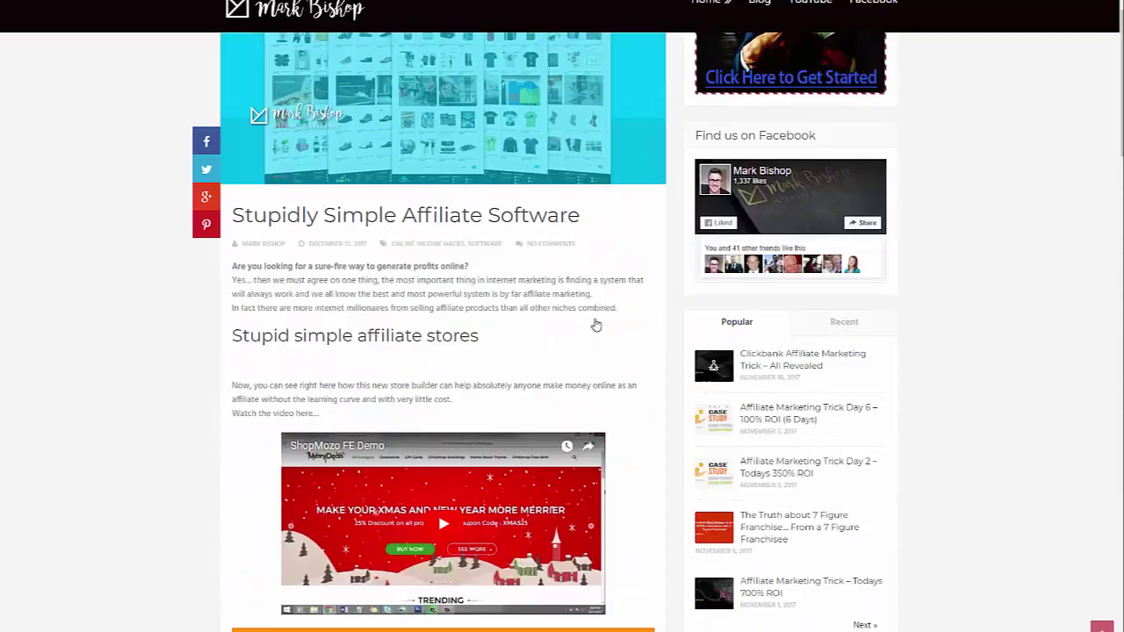